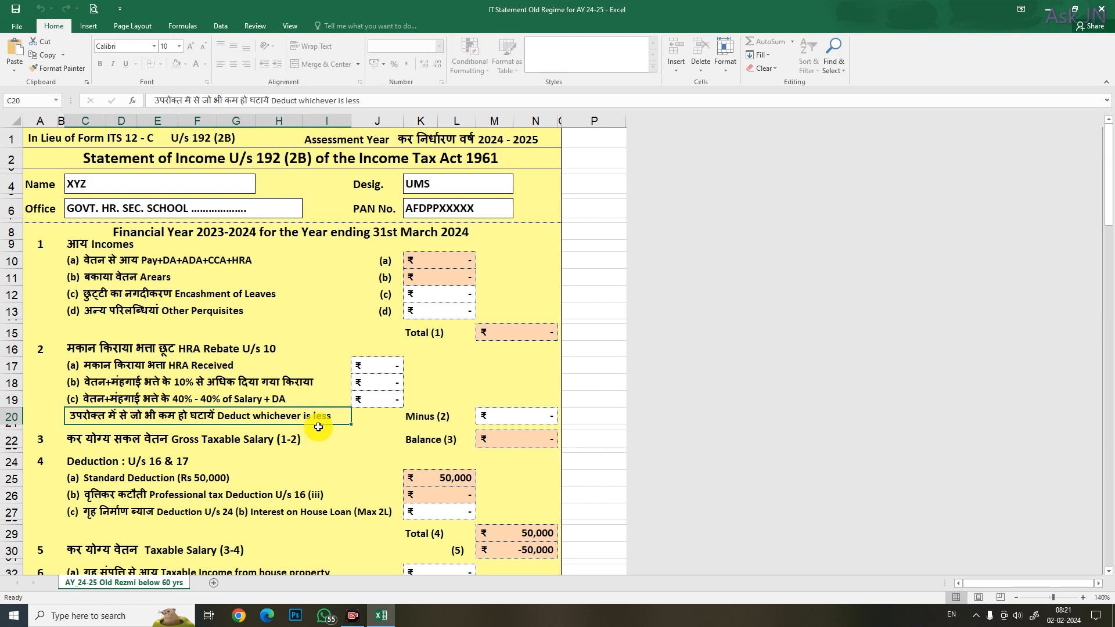
# Examine the income, HRA rebate and deduction entries of the tax statement, then look over the tax calculation rows further down
pyautogui.click(284, 350)
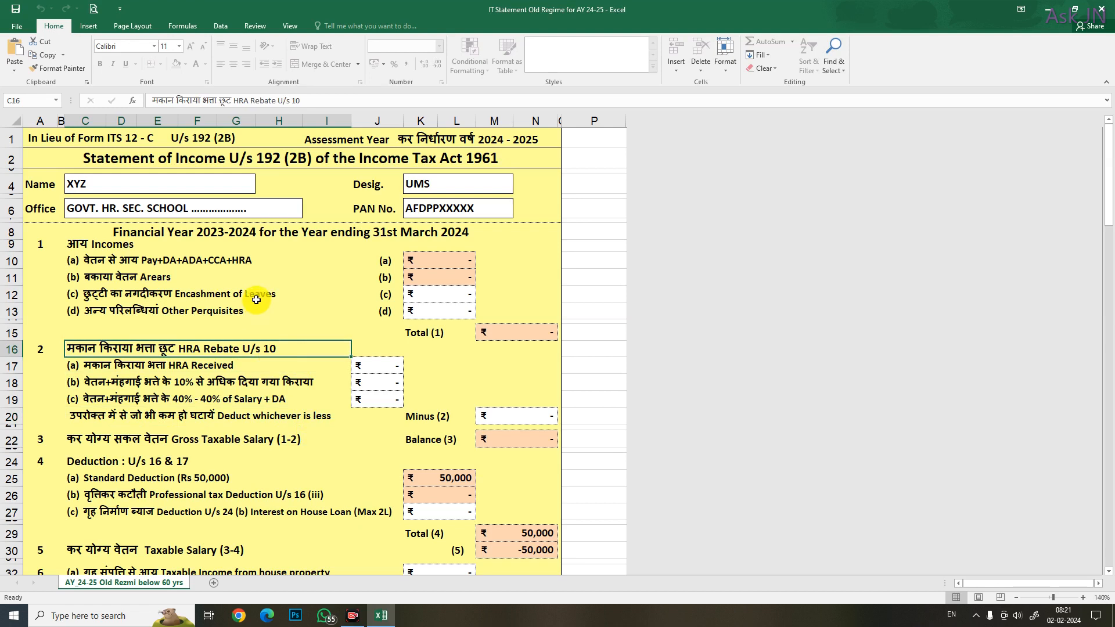
pyautogui.click(256, 299)
pyautogui.click(262, 348)
pyautogui.click(249, 297)
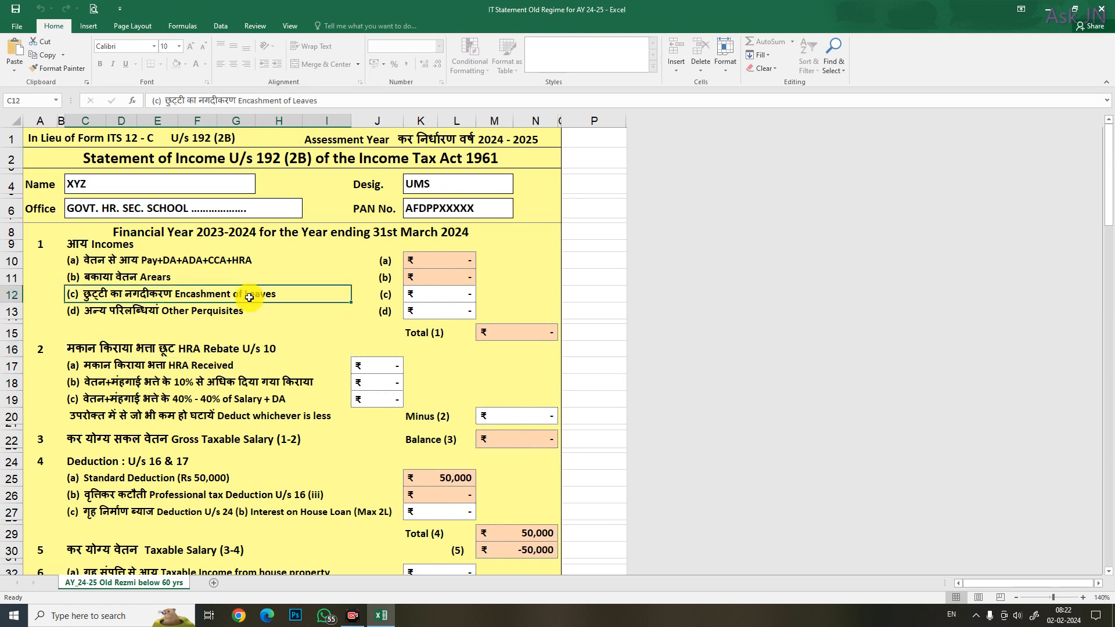
pyautogui.click(285, 378)
pyautogui.click(285, 413)
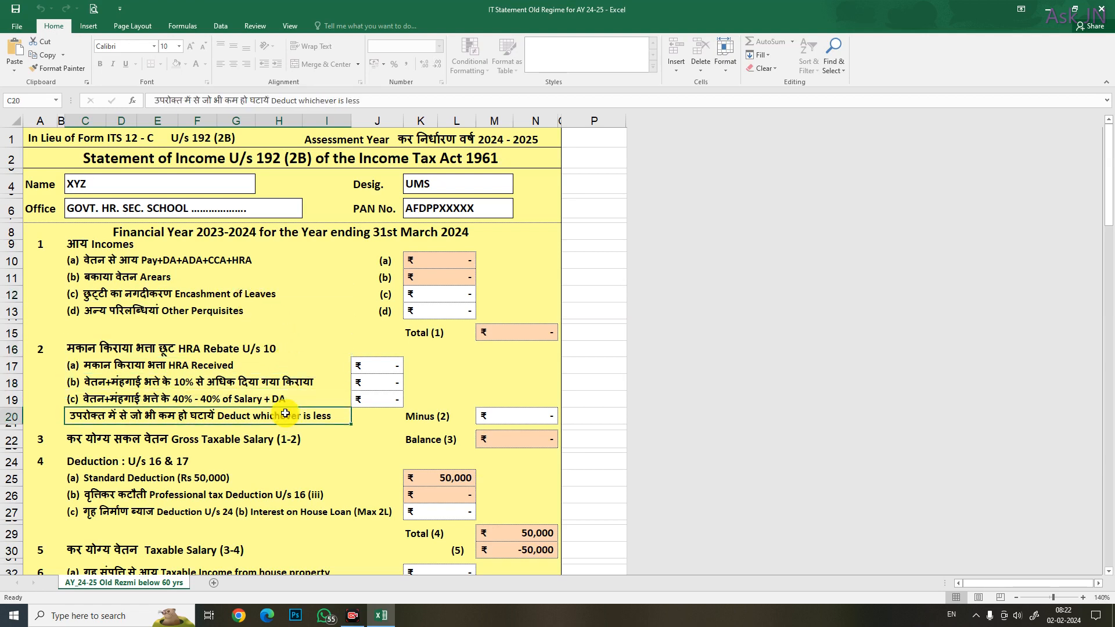
pyautogui.click(299, 325)
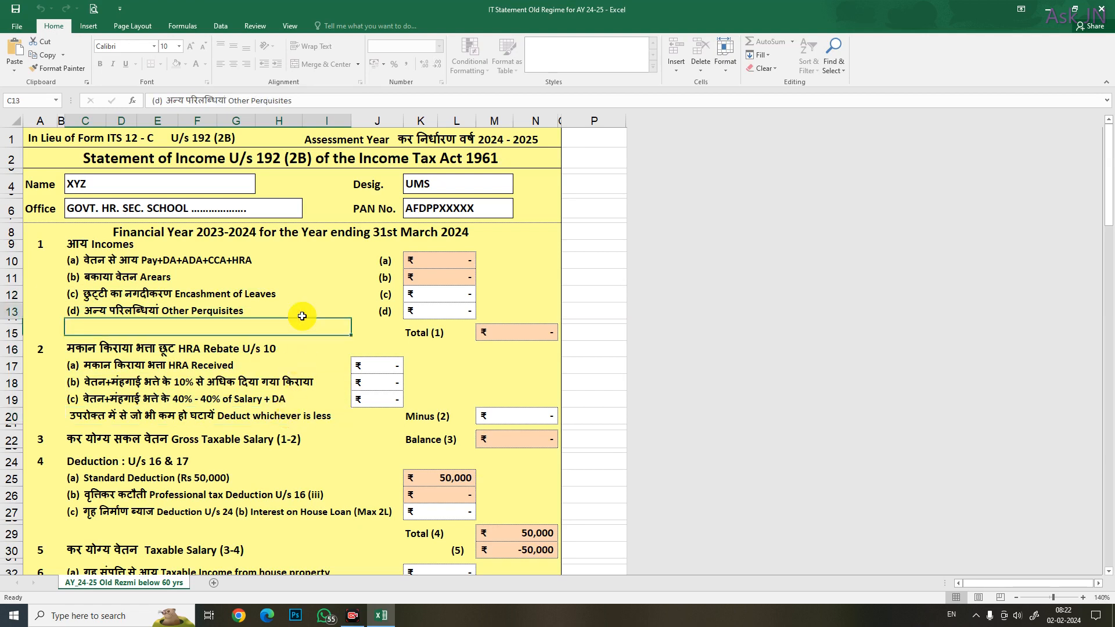
pyautogui.click(285, 312)
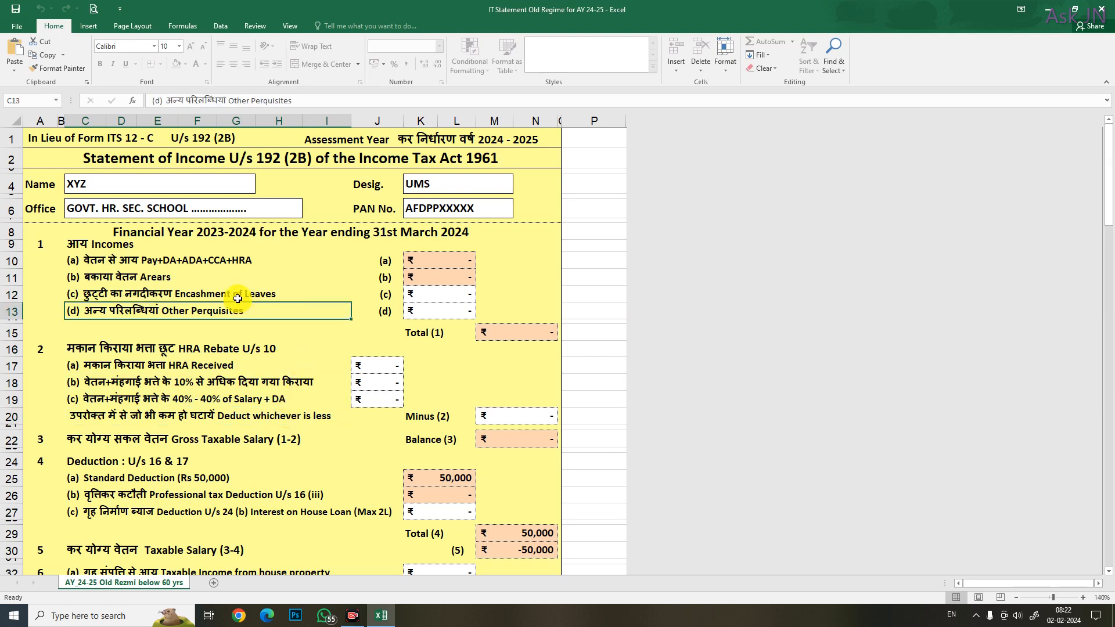
pyautogui.click(278, 418)
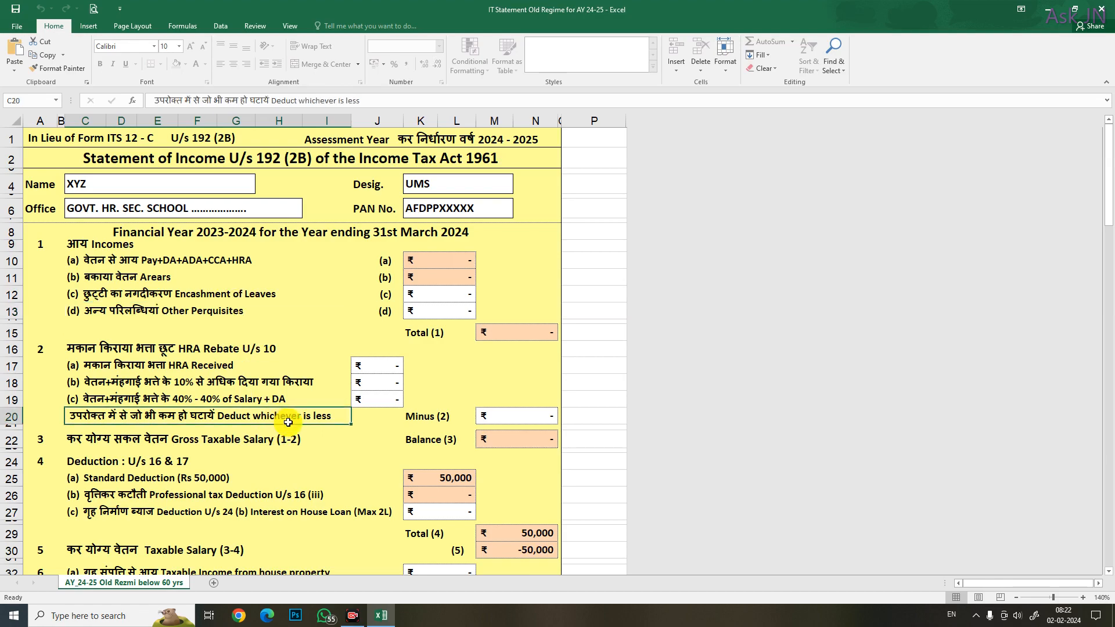
pyautogui.scroll(-20, 288, 423)
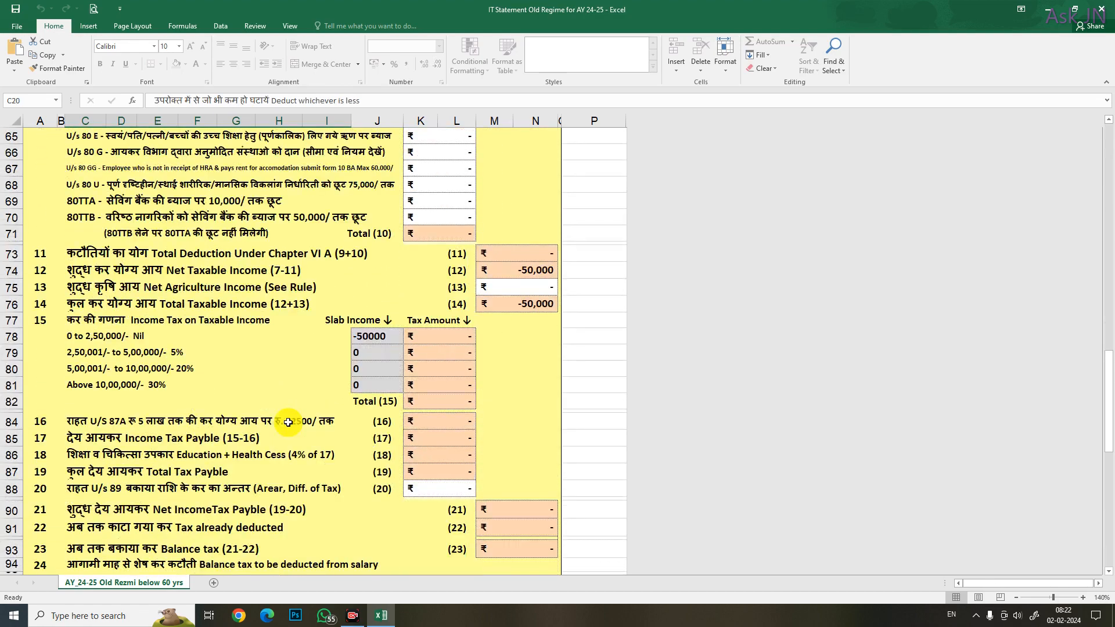
pyautogui.scroll(8, 288, 422)
pyautogui.scroll(20, 288, 422)
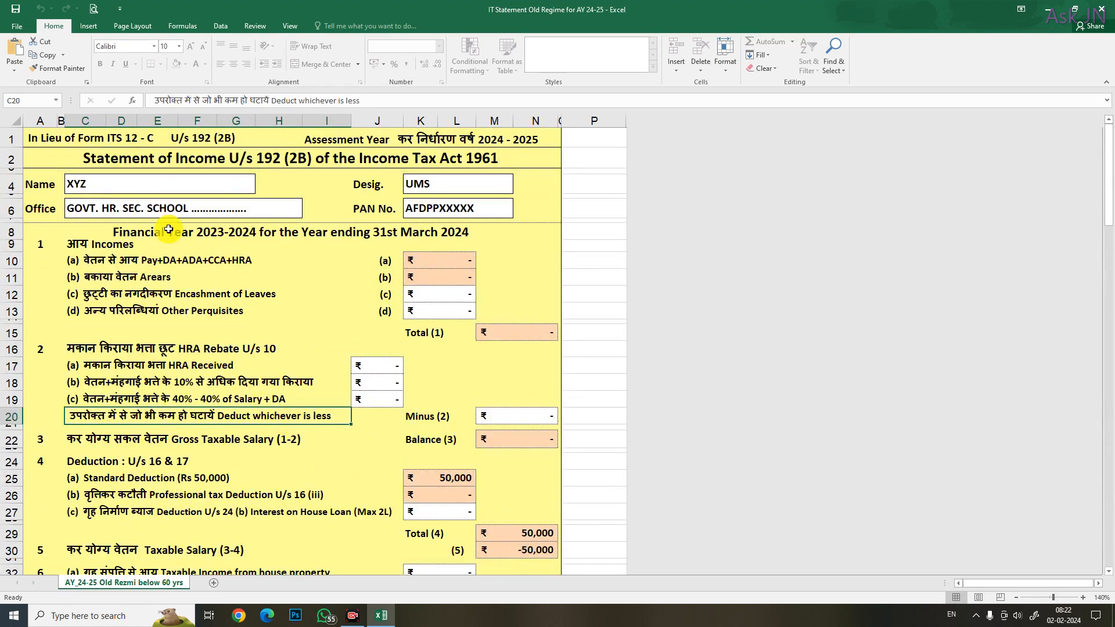
# Preview both printed pages of the statement and return to the worksheet
pyautogui.click(92, 9)
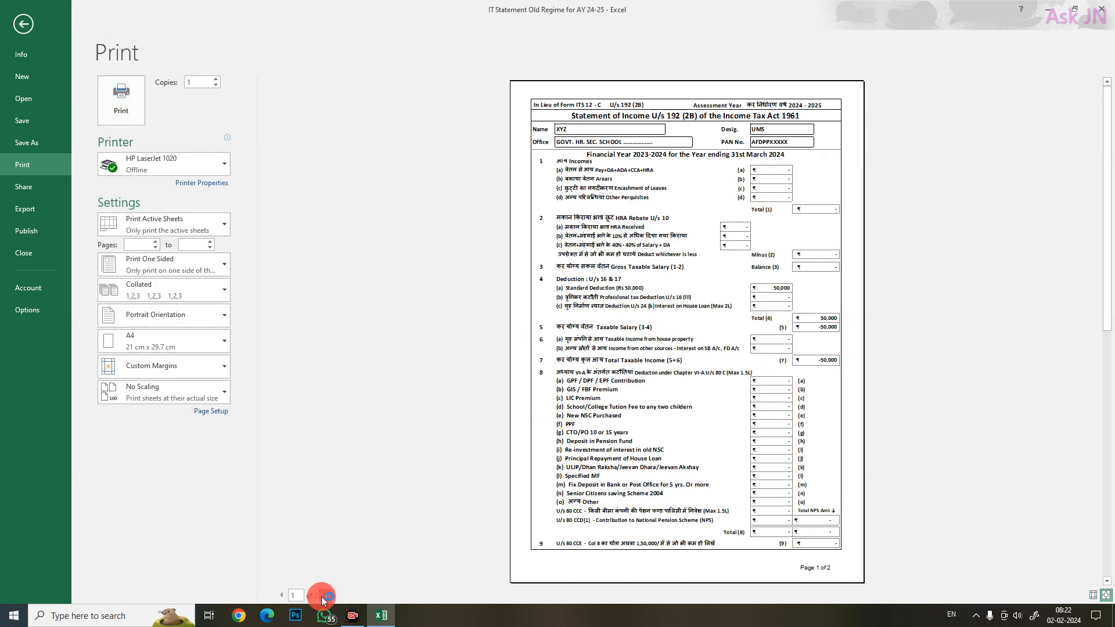
pyautogui.click(323, 595)
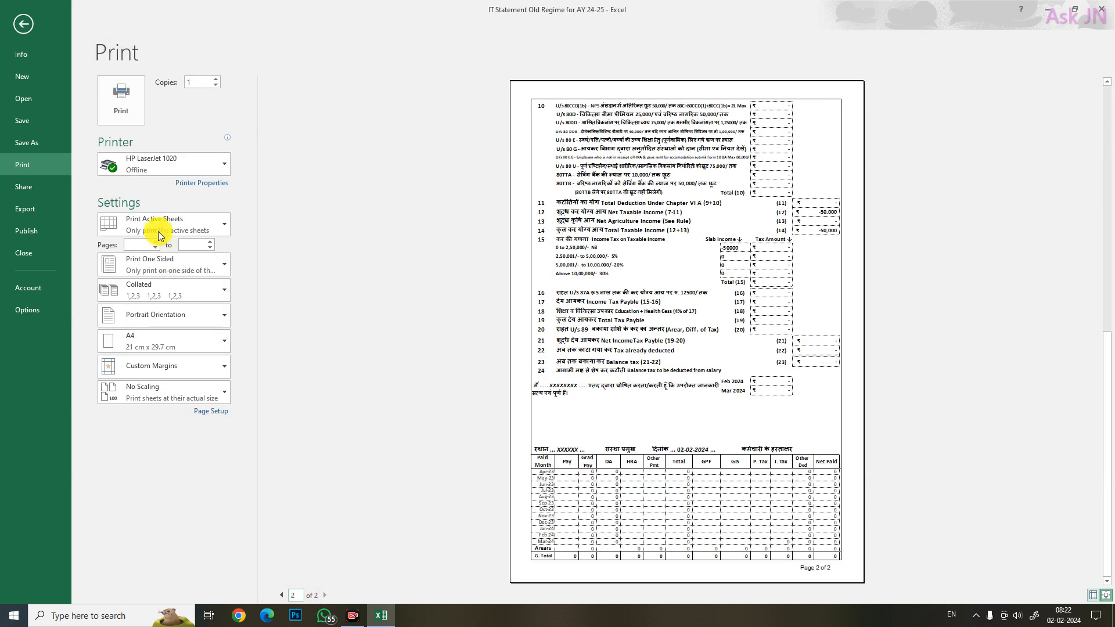
pyautogui.click(19, 27)
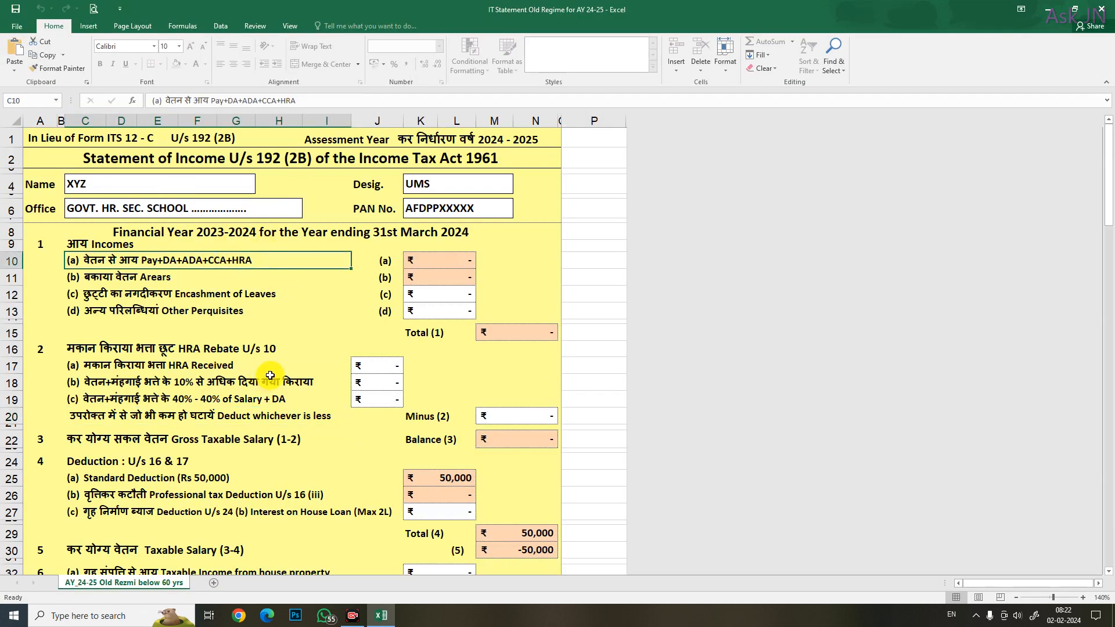
# Examine the white entry cells, from the employee details and HRA rebate through the Chapter VI-A deductions to the monthly pay table
pyautogui.click(271, 375)
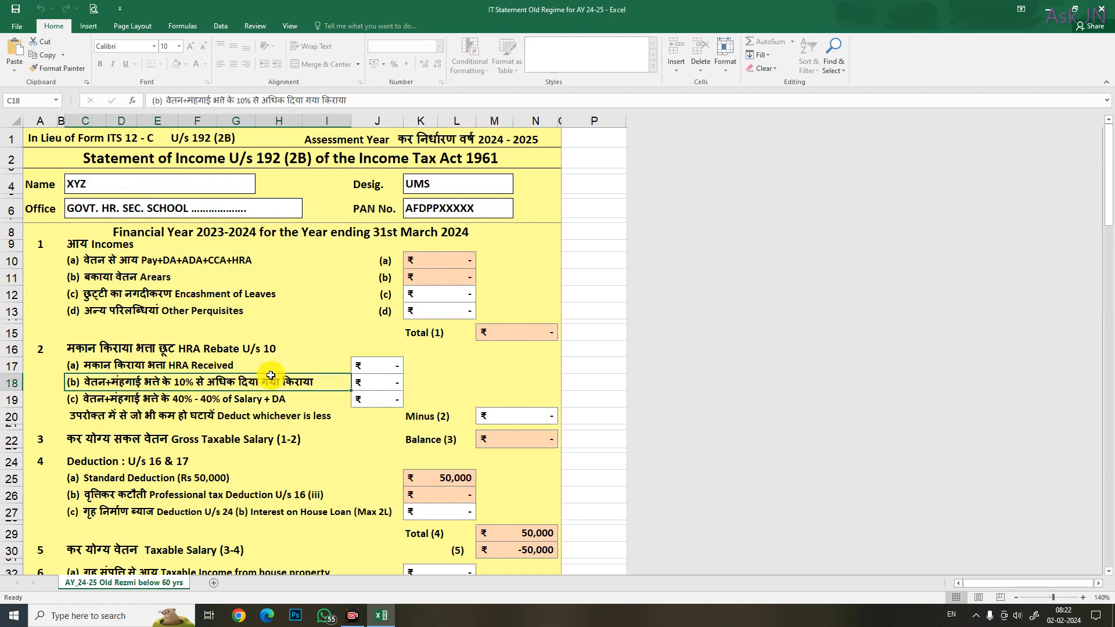
pyautogui.click(253, 328)
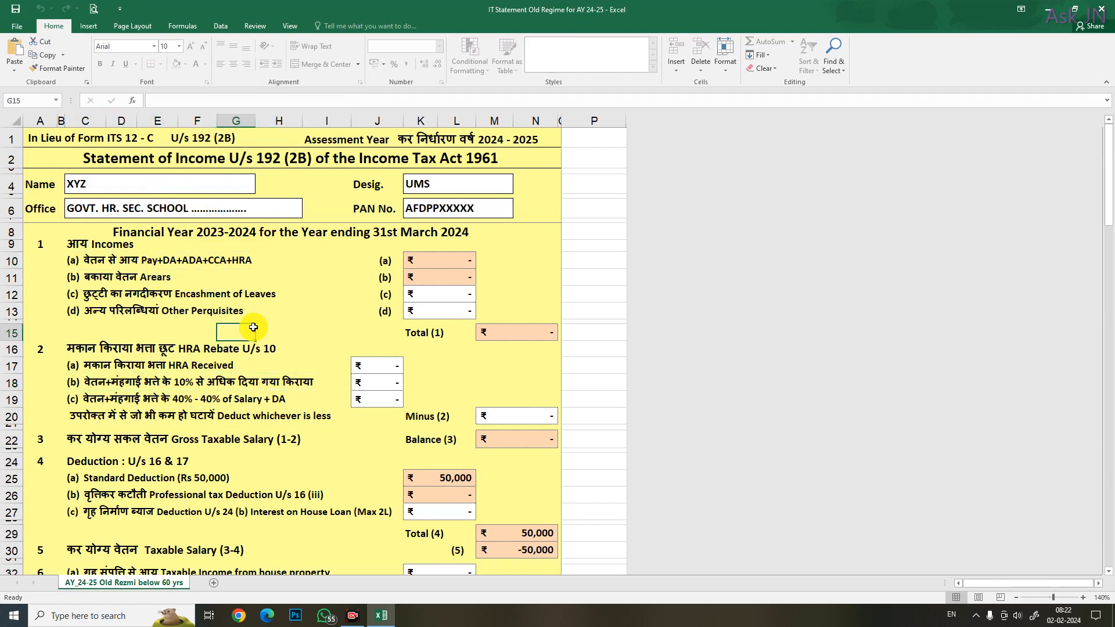
pyautogui.click(139, 178)
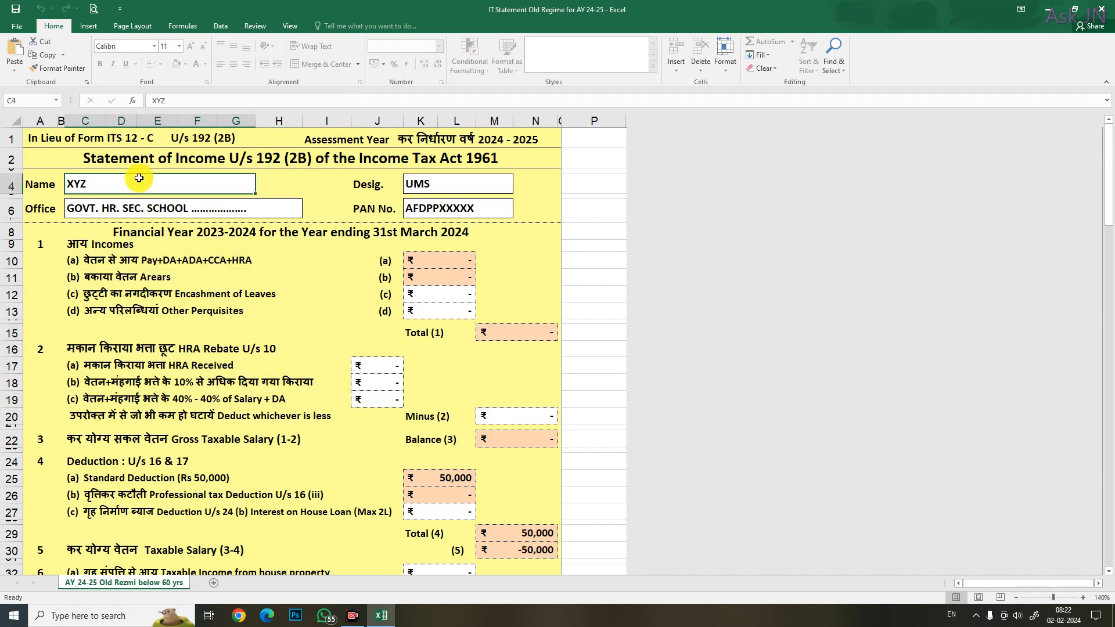
pyautogui.click(456, 184)
pyautogui.click(460, 208)
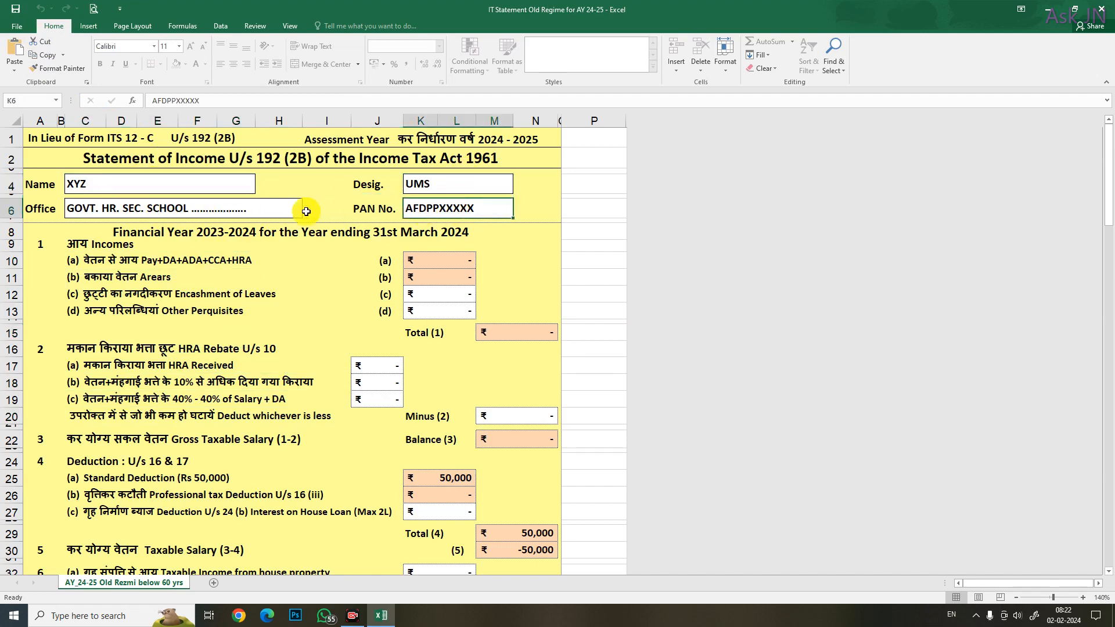
pyautogui.click(269, 211)
pyautogui.click(361, 383)
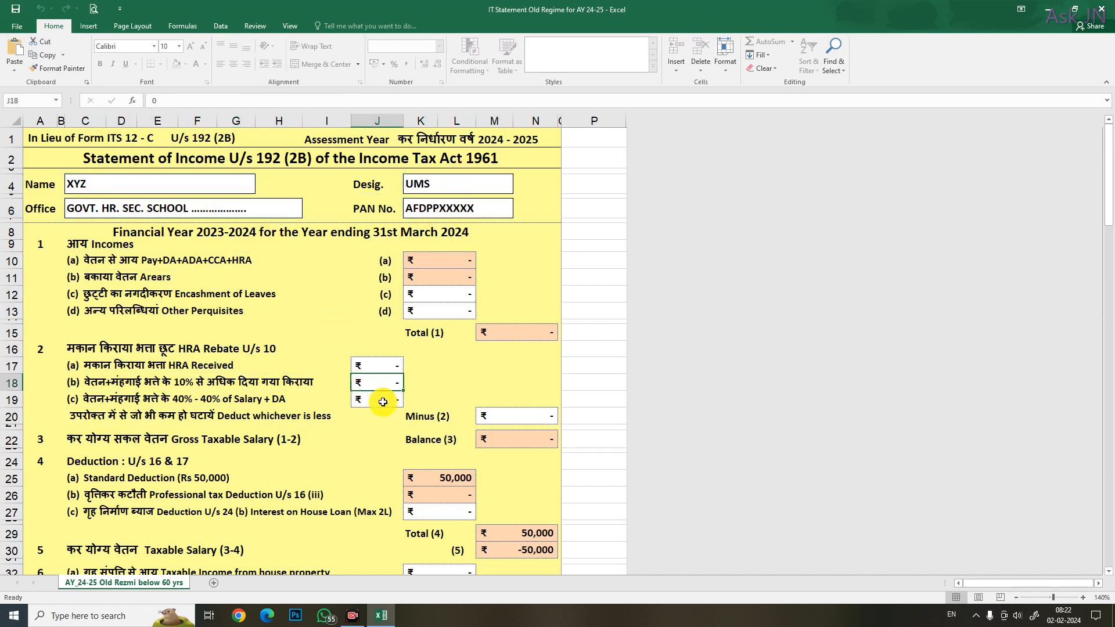
pyautogui.scroll(-8, 382, 400)
pyautogui.click(413, 424)
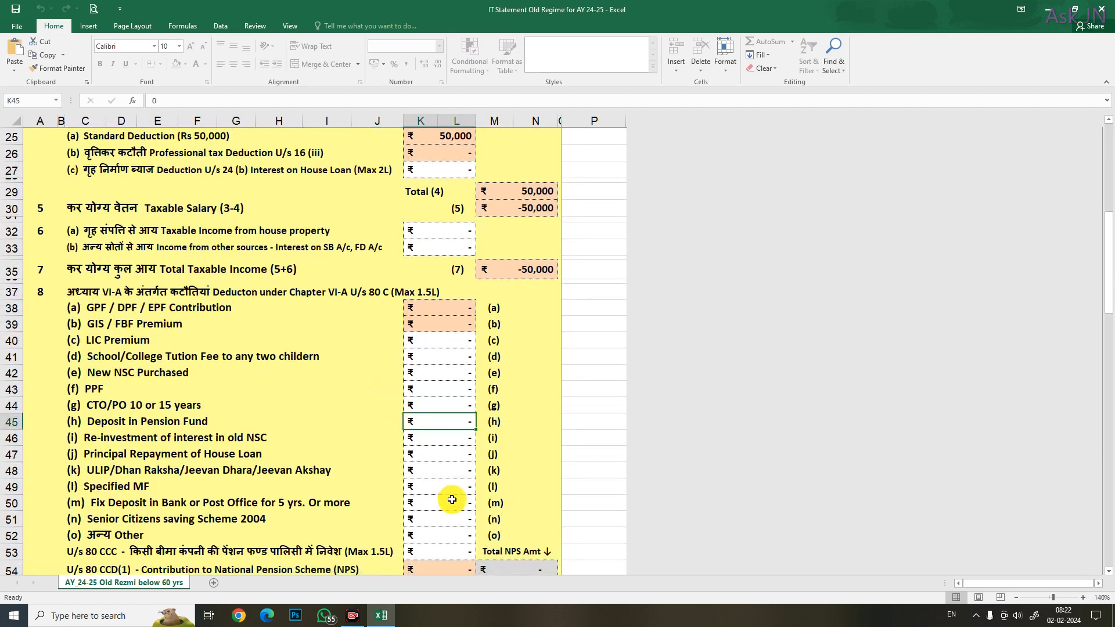
pyautogui.scroll(-5, 447, 495)
pyautogui.click(426, 494)
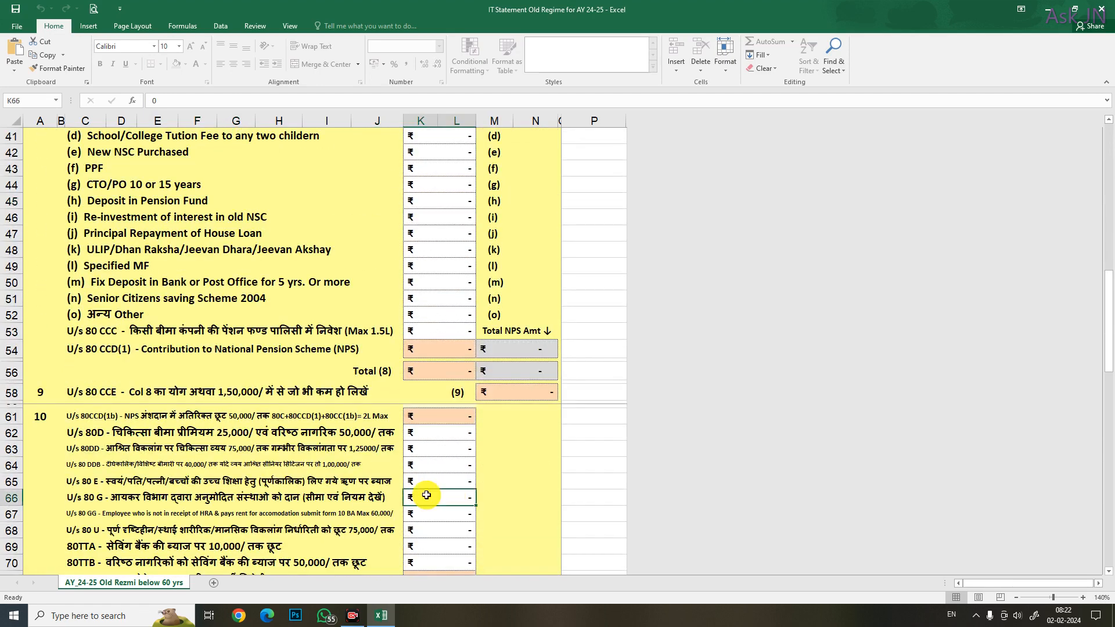
pyautogui.scroll(-3, 426, 495)
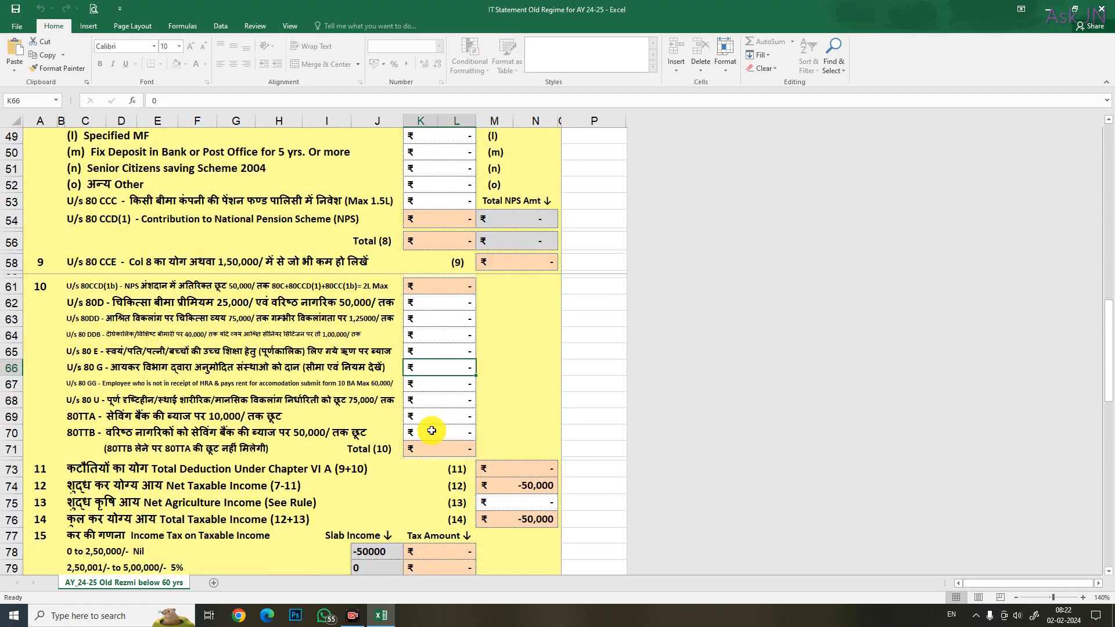
pyautogui.click(429, 413)
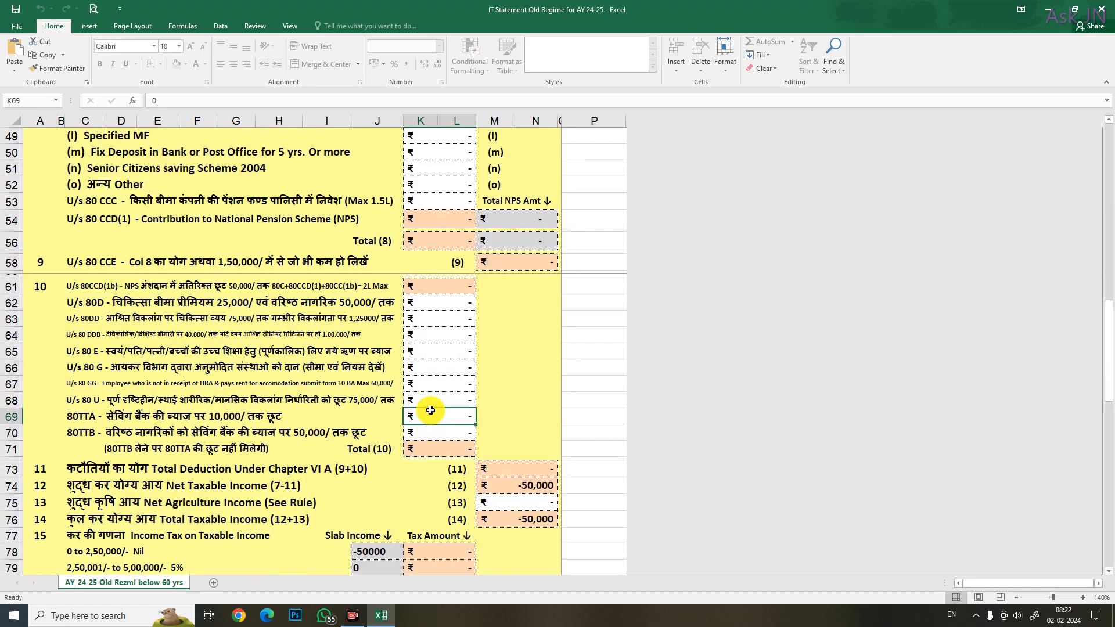
pyautogui.scroll(-15, 430, 413)
pyautogui.scroll(20, 439, 427)
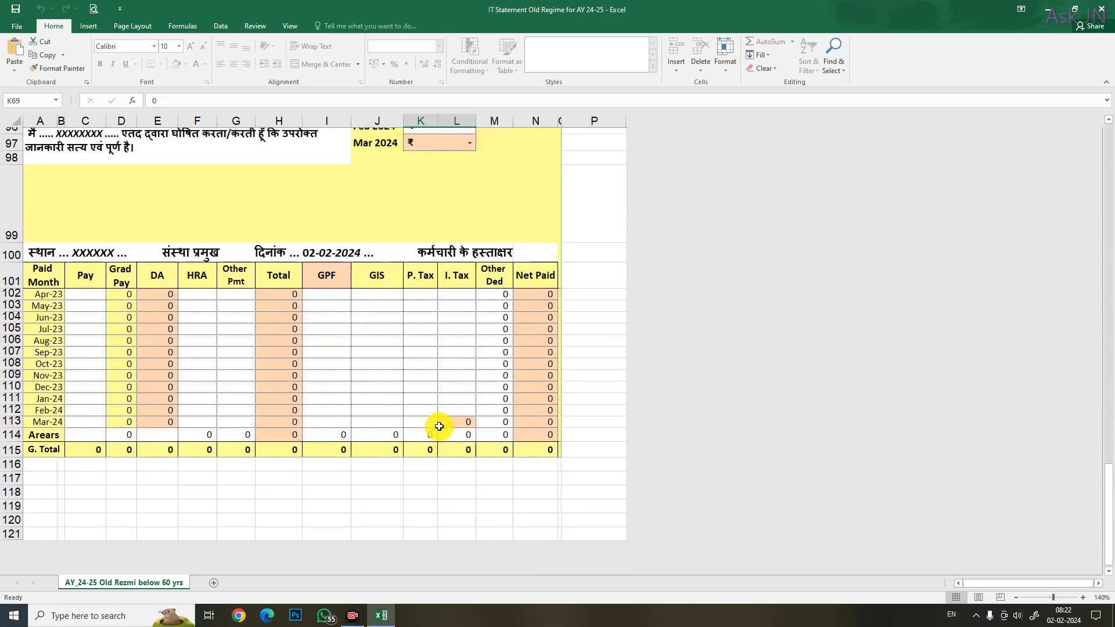
pyautogui.scroll(3, 438, 426)
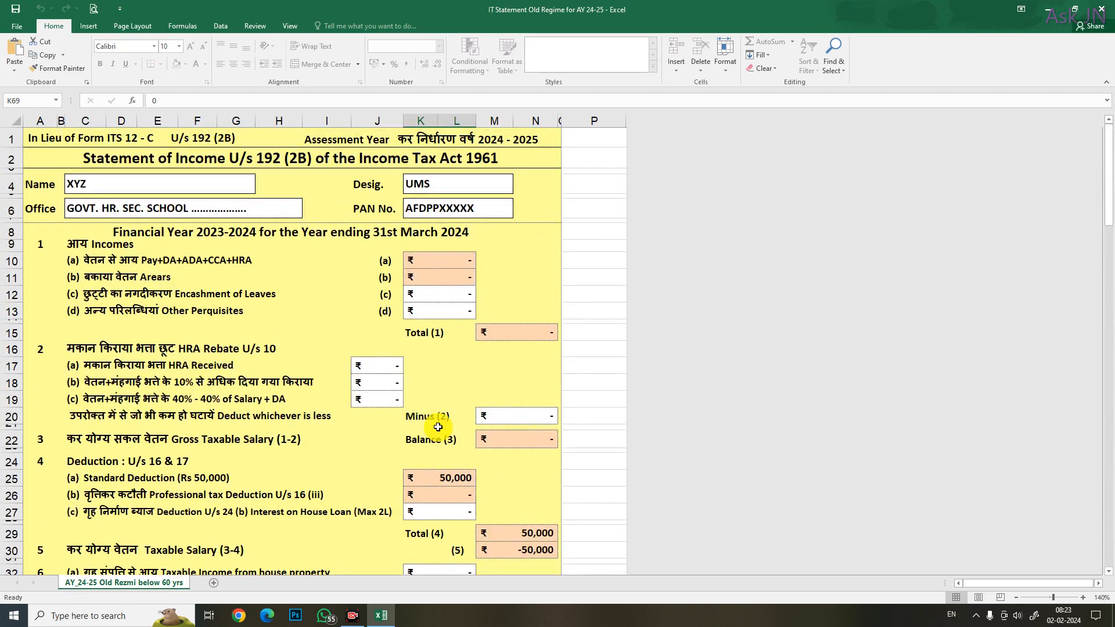
# Replace the employee name with a placeholder name and set the designation to "hfghgfhgfh" in the statement header
pyautogui.click(161, 187)
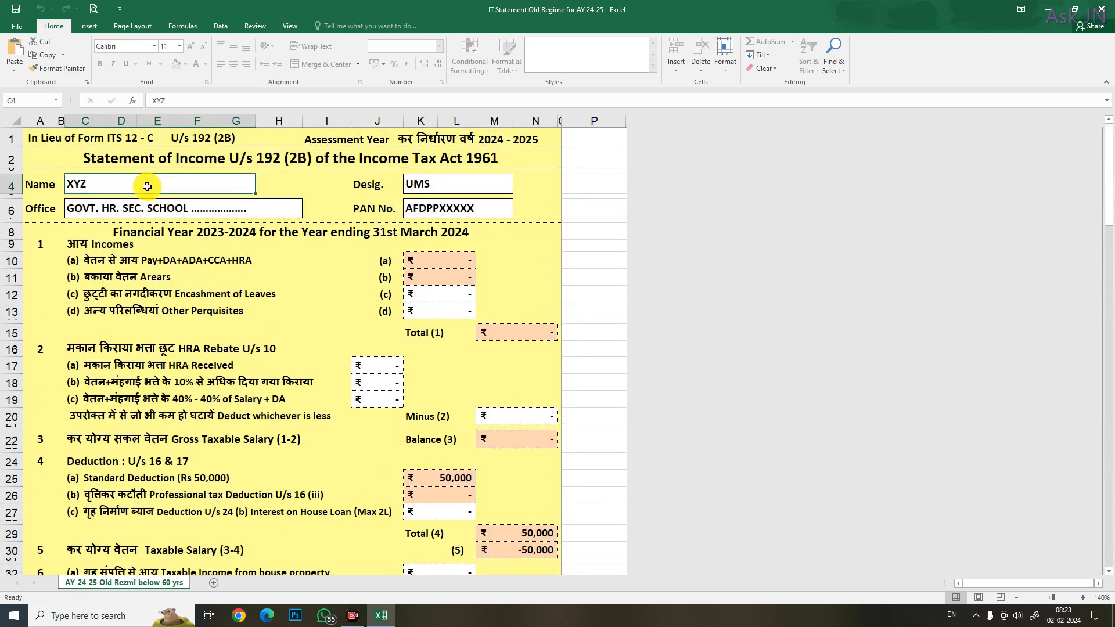
pyautogui.doubleClick(141, 187)
pyautogui.moveTo(140, 186); pyautogui.dragTo(3, 172)
pyautogui.write('jjhjhjjjf')
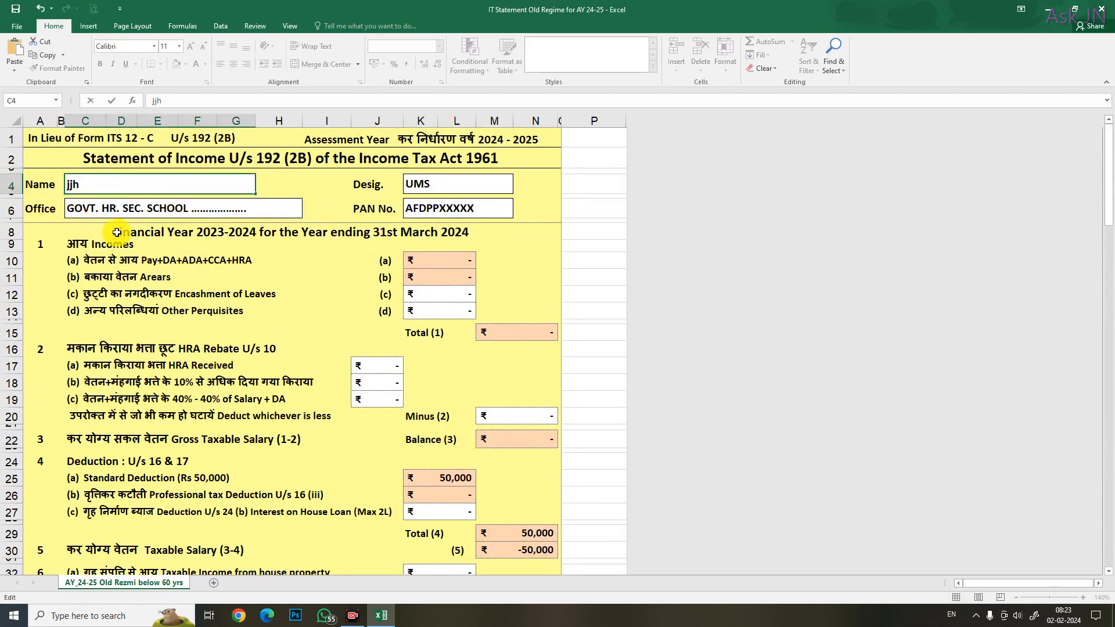
pyautogui.doubleClick(450, 193)
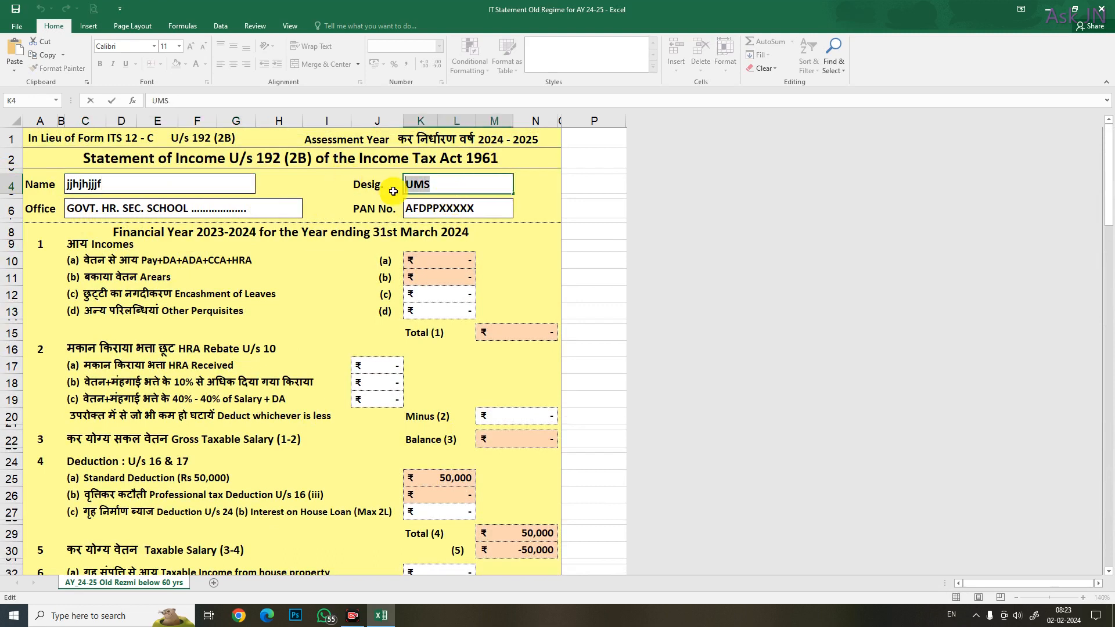
pyautogui.write('hfghgfhgfh')
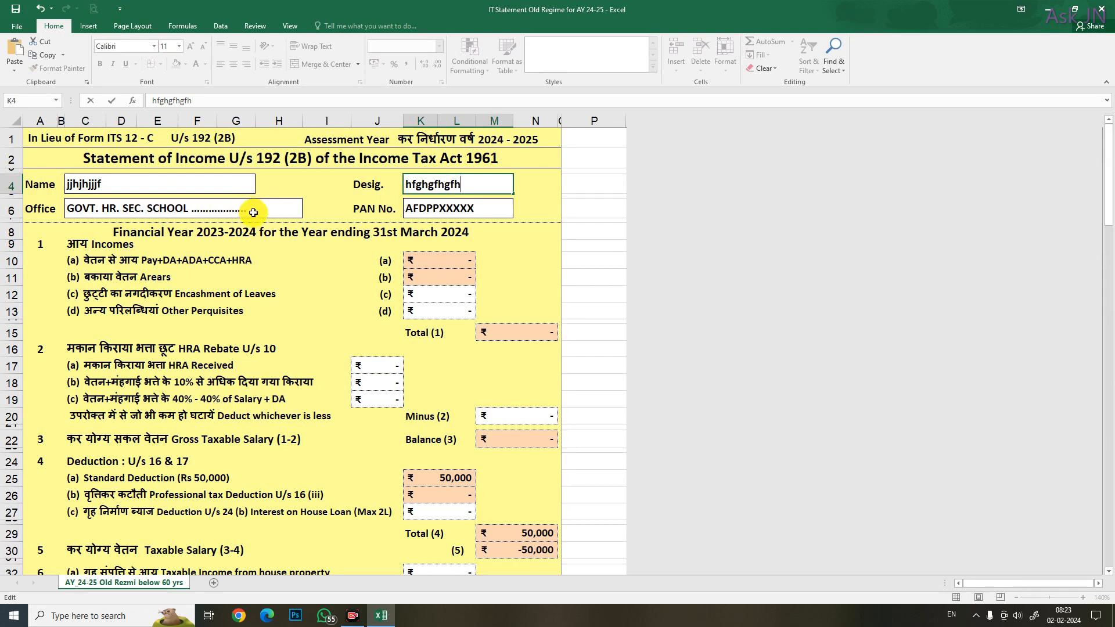
# Set the office to "hghfhgfhgfjk" and replace the PAN number with placeholder text in the statement header
pyautogui.doubleClick(240, 208)
pyautogui.write('hghfhgfhgfjk')
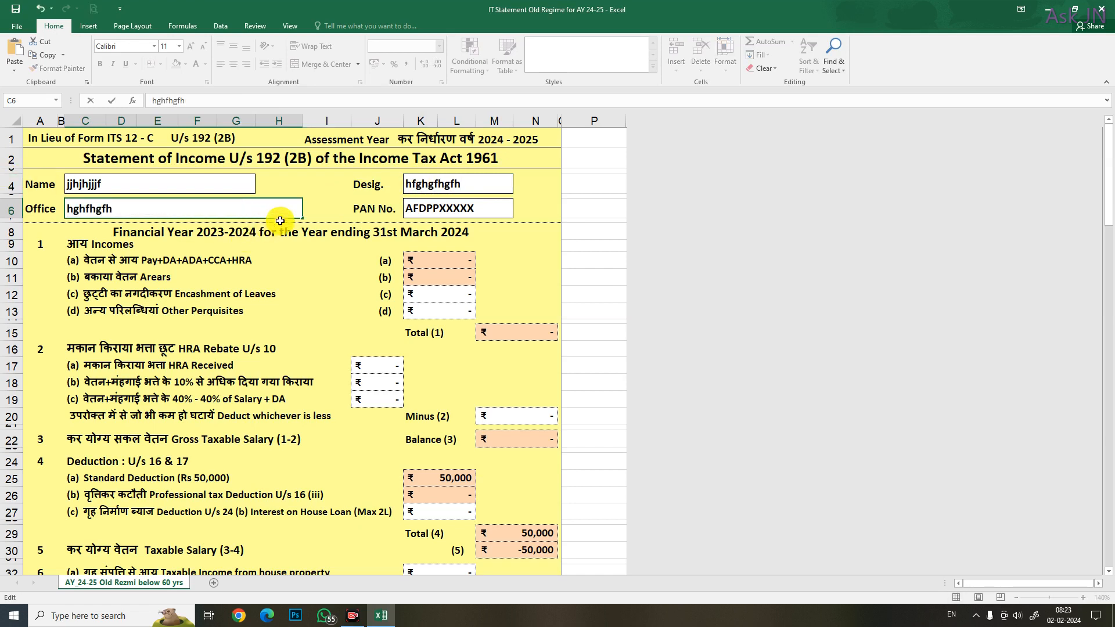
pyautogui.click(488, 207)
pyautogui.doubleClick(487, 207)
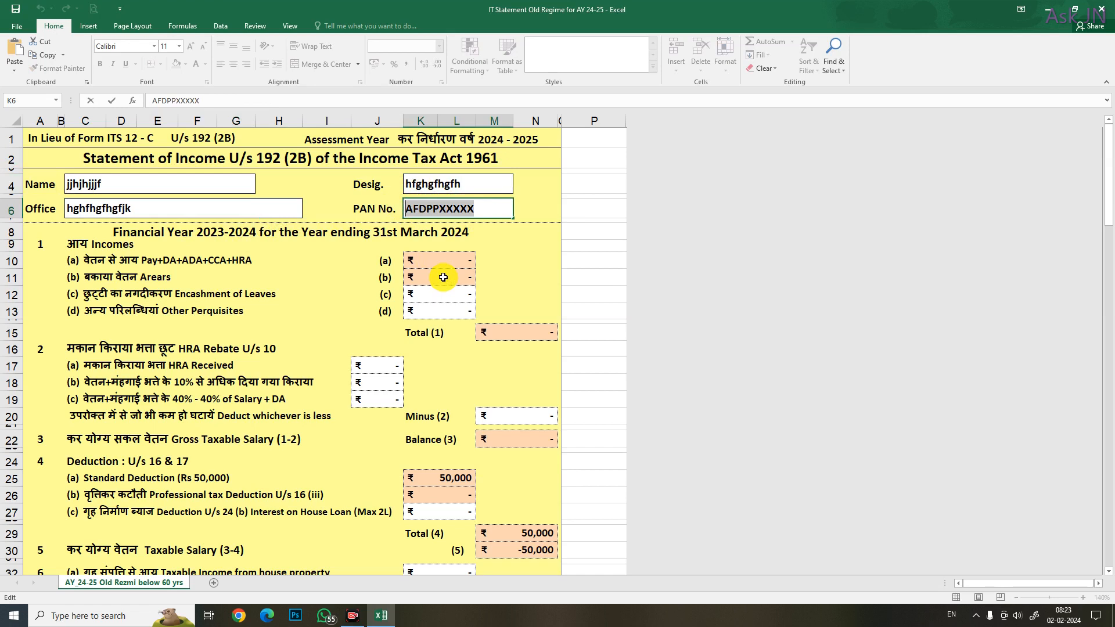
pyautogui.write('fgfggffhh')
pyautogui.click(431, 291)
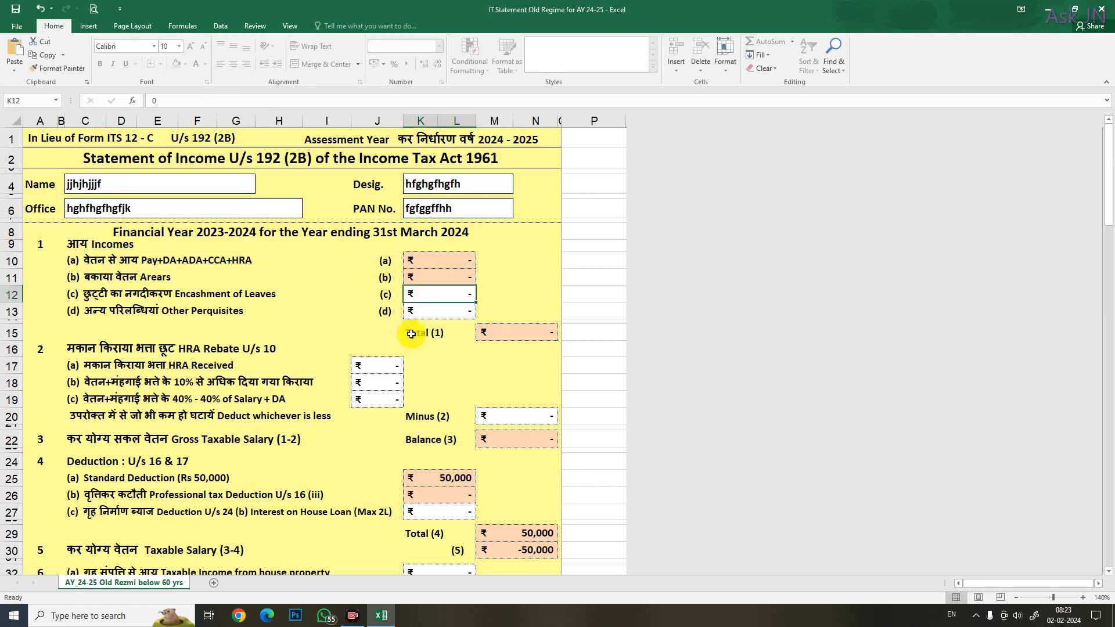
# Enter a Pay of 70000 for each month from Apr-23 to Jul-23 in the monthly pay table
pyautogui.scroll(-19, 354, 465)
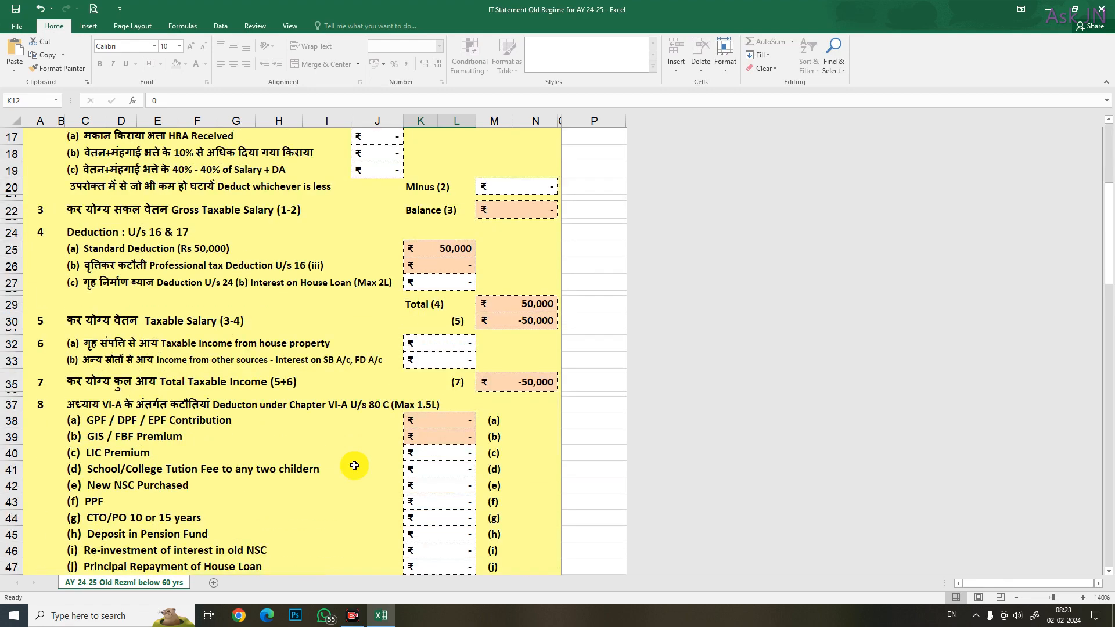
pyautogui.scroll(-11, 355, 465)
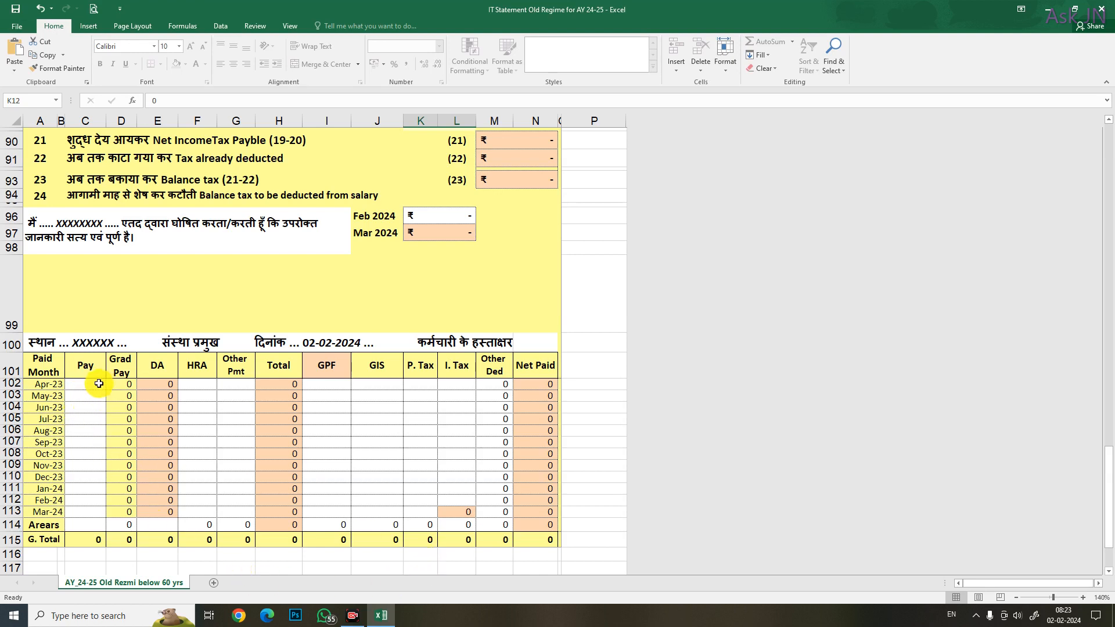
pyautogui.moveTo(92, 384); pyautogui.dragTo(77, 520)
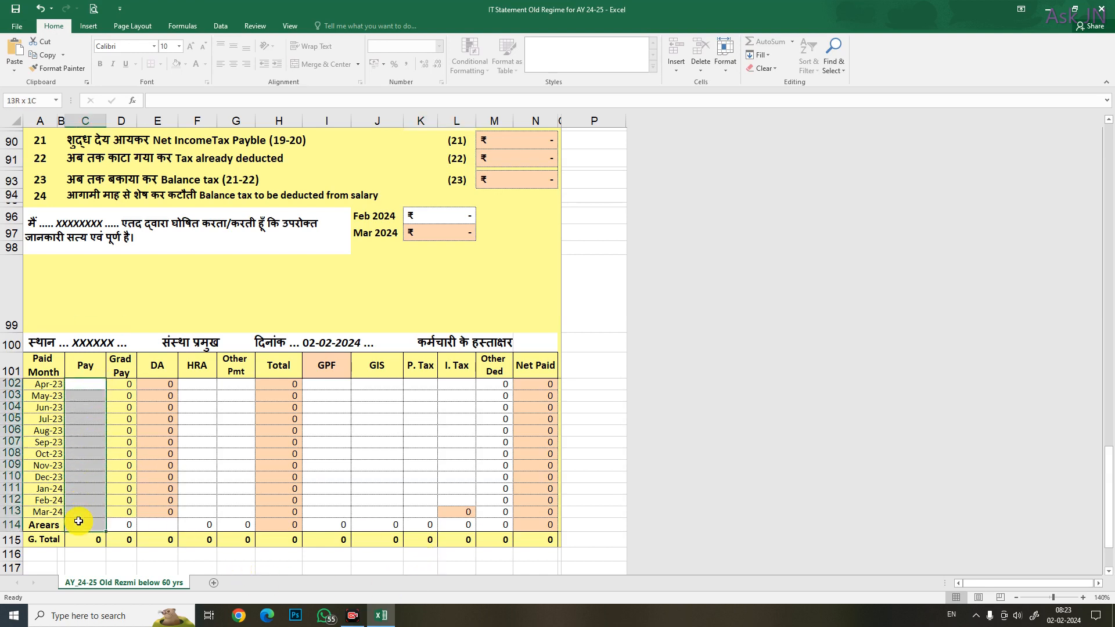
pyautogui.click(79, 453)
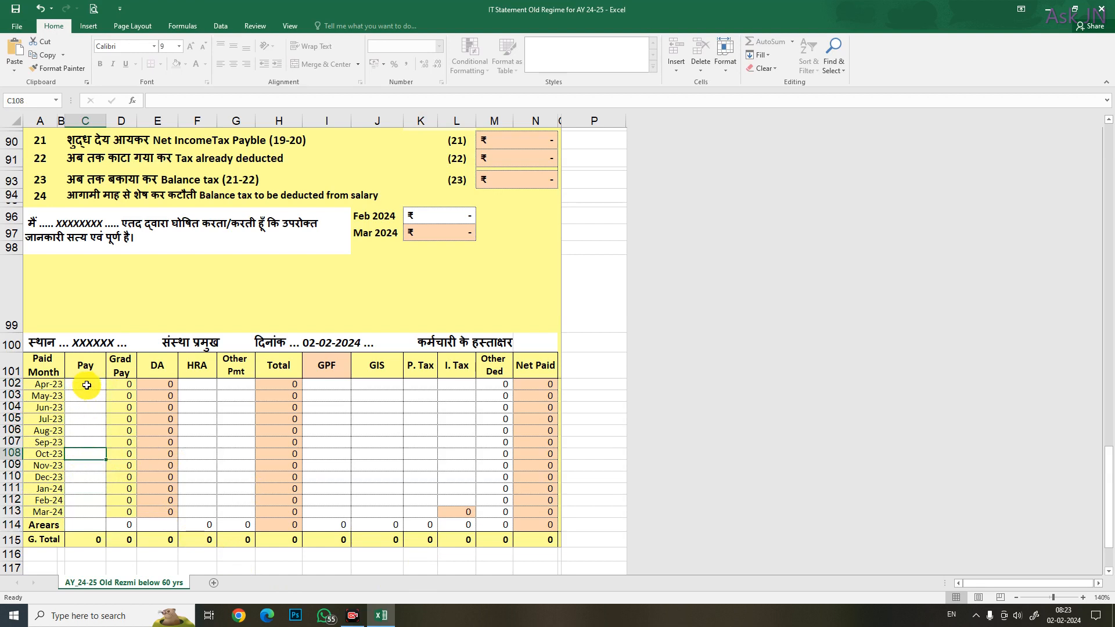
pyautogui.moveTo(85, 385); pyautogui.dragTo(90, 421)
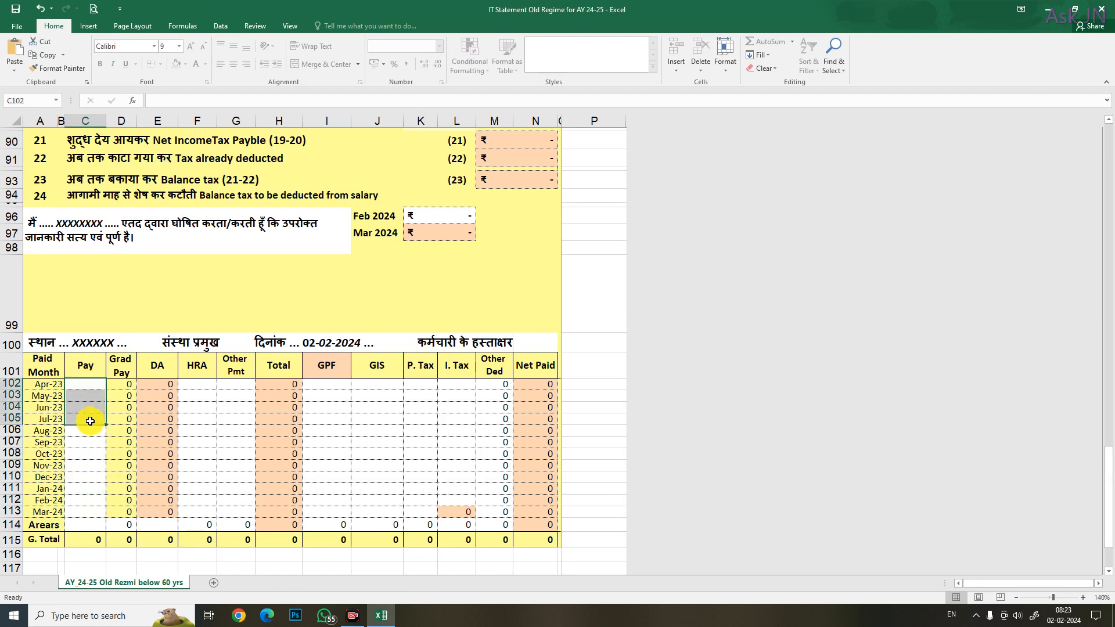
pyautogui.write('70000')
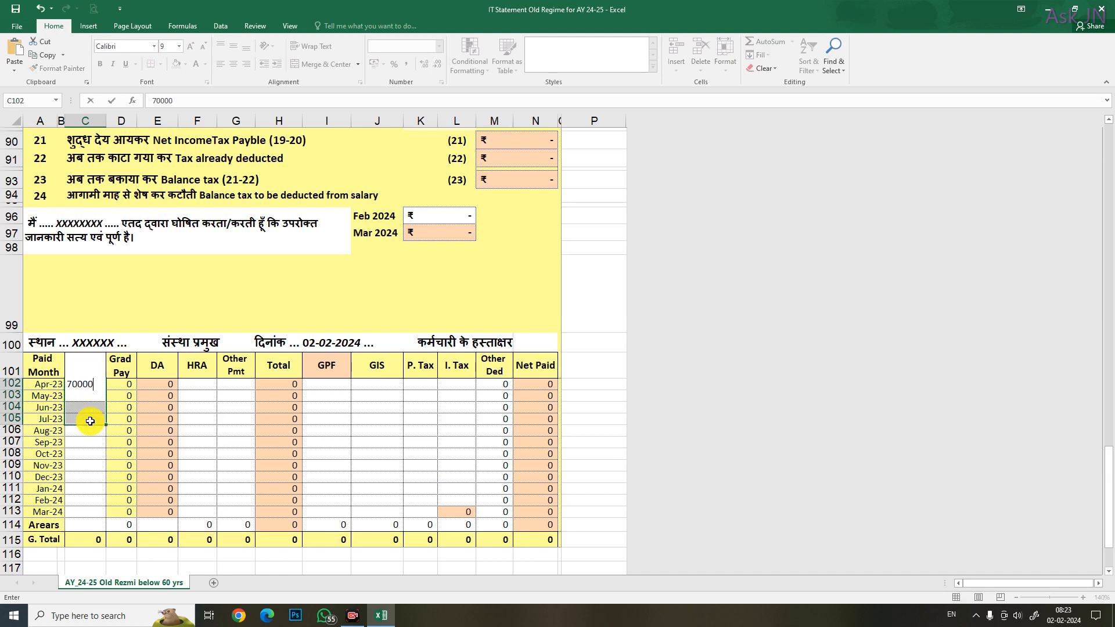
pyautogui.hotkey('ctrl', 'Return')
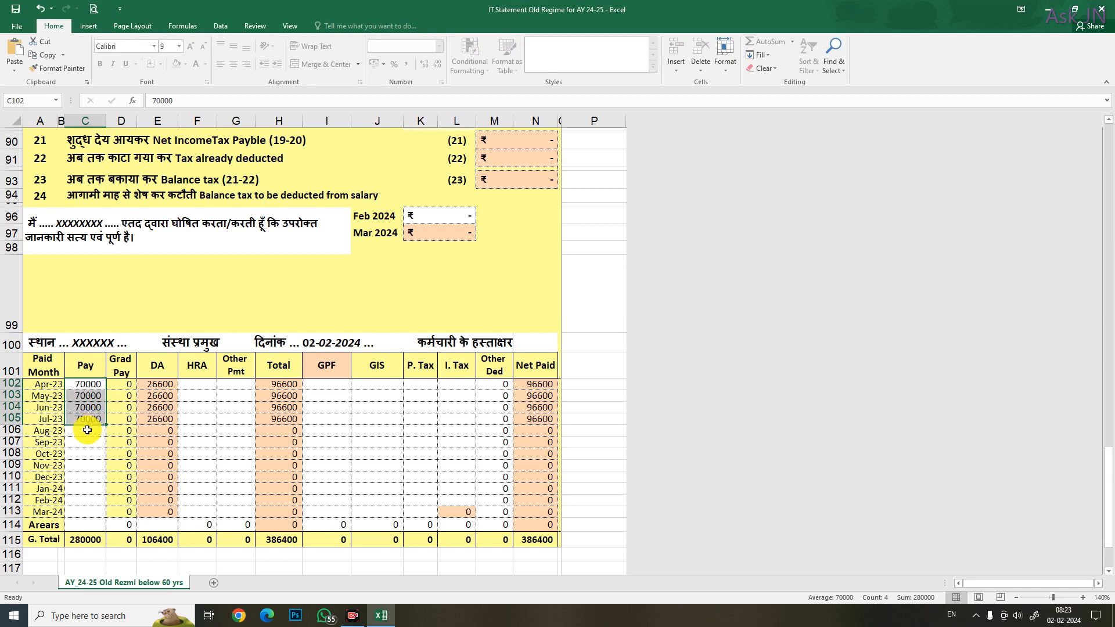
# Enter a Pay of 73000 for each month from Aug-23 to Mar-24
pyautogui.moveTo(87, 429); pyautogui.dragTo(89, 507)
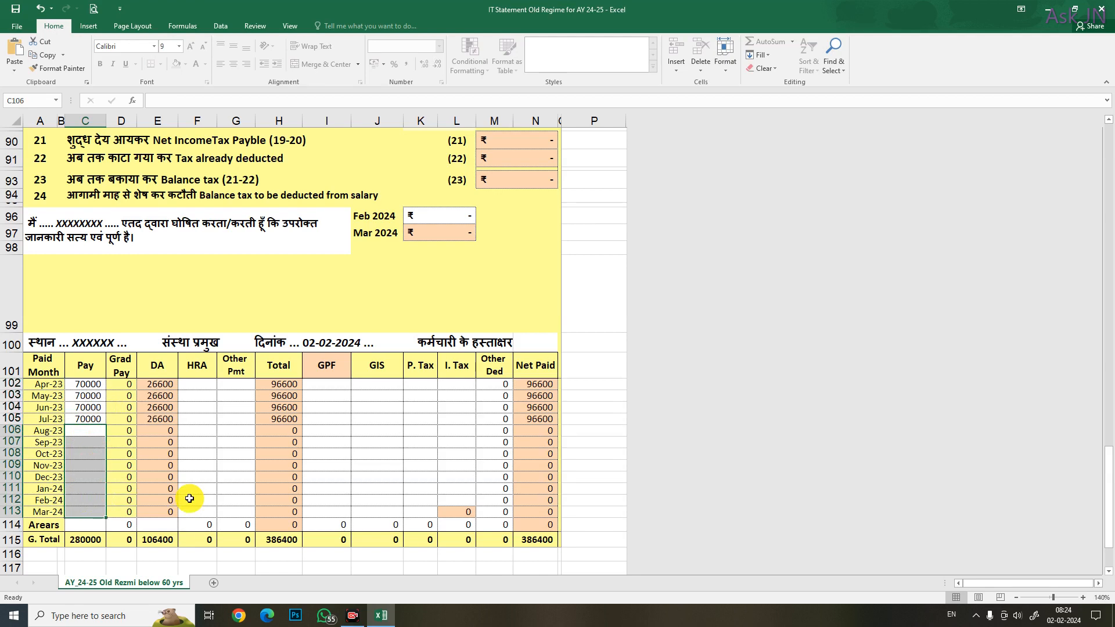
pyautogui.click(93, 432)
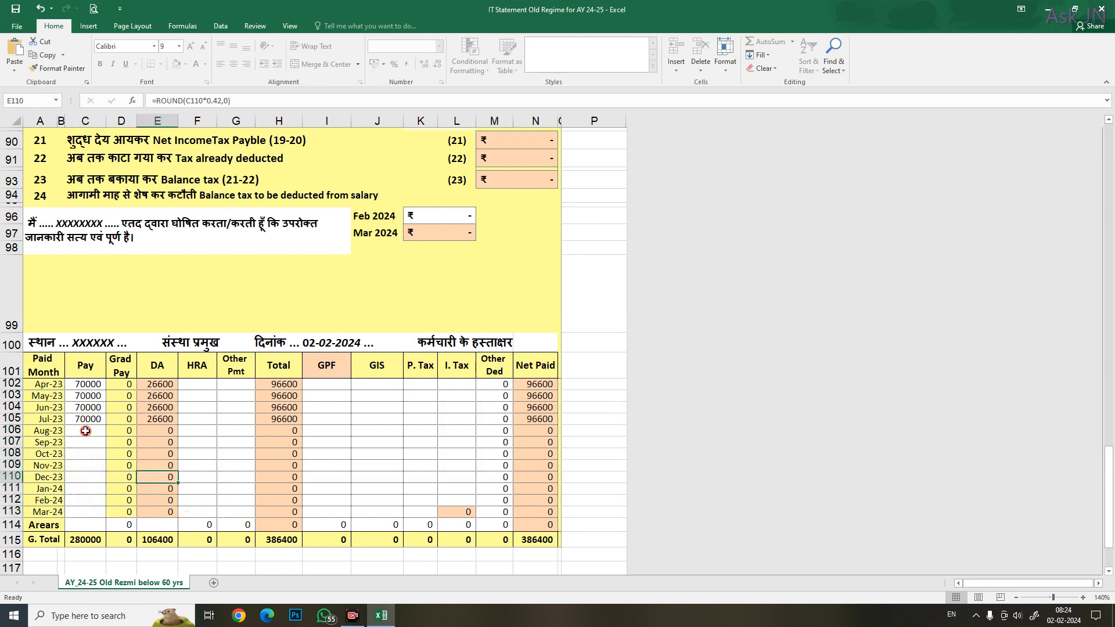
pyautogui.hotkey('shift', 'Down')
pyautogui.hotkey('shift', 'Down')
pyautogui.hotkey('shift', 'Down')
pyautogui.hotkey('shift', 'Down')
pyautogui.hotkey('shift', 'Down')
pyautogui.hotkey('shift', 'Down')
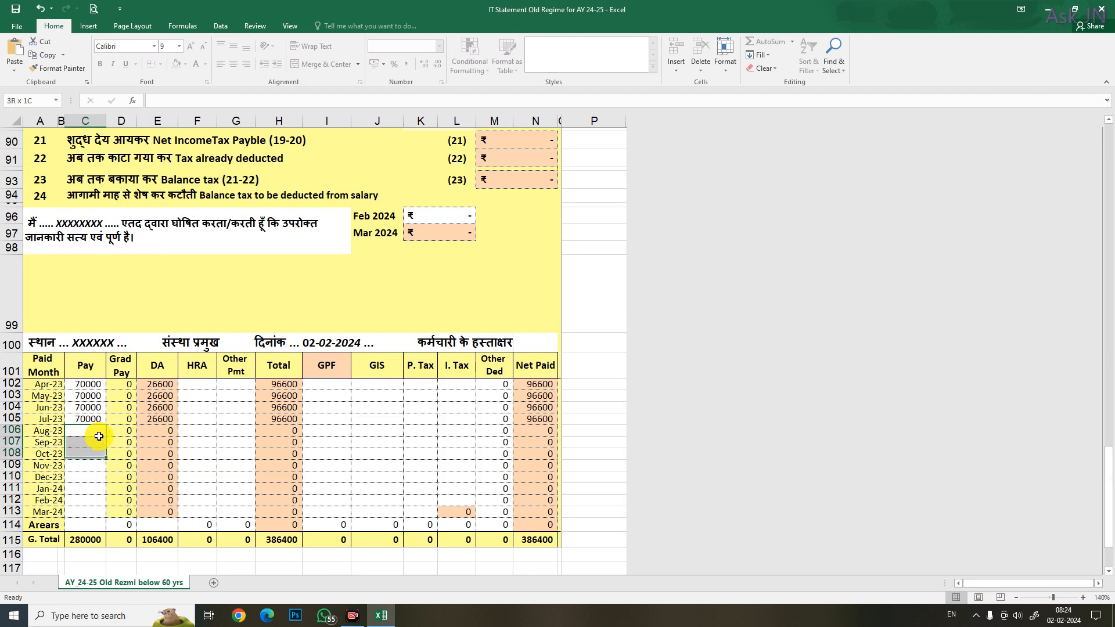
pyautogui.hotkey('shift', 'Down')
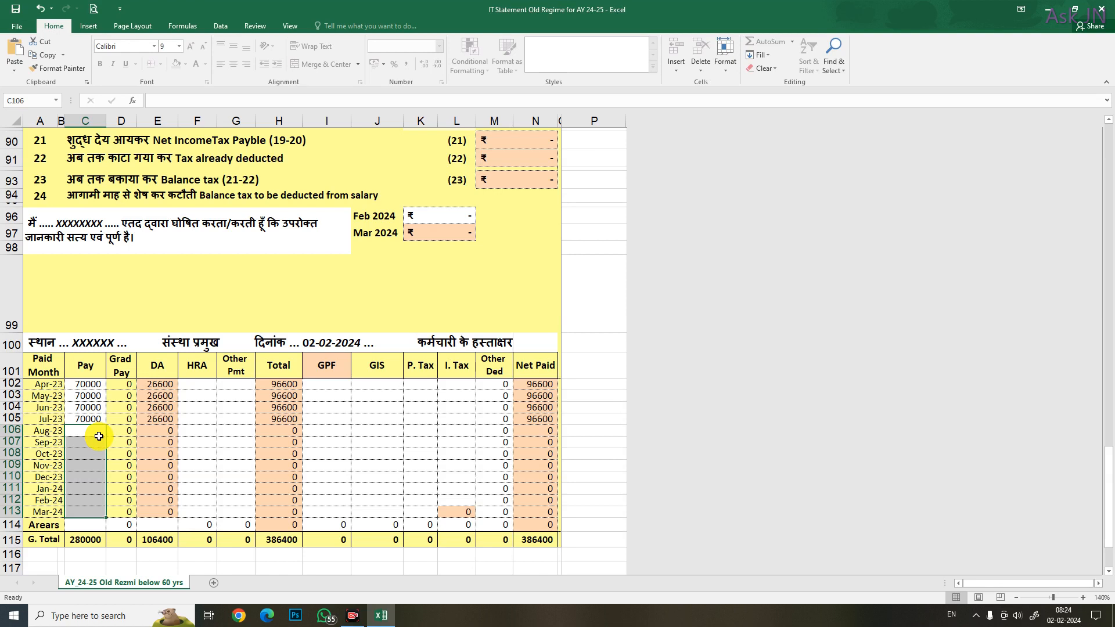
pyautogui.write('7300')
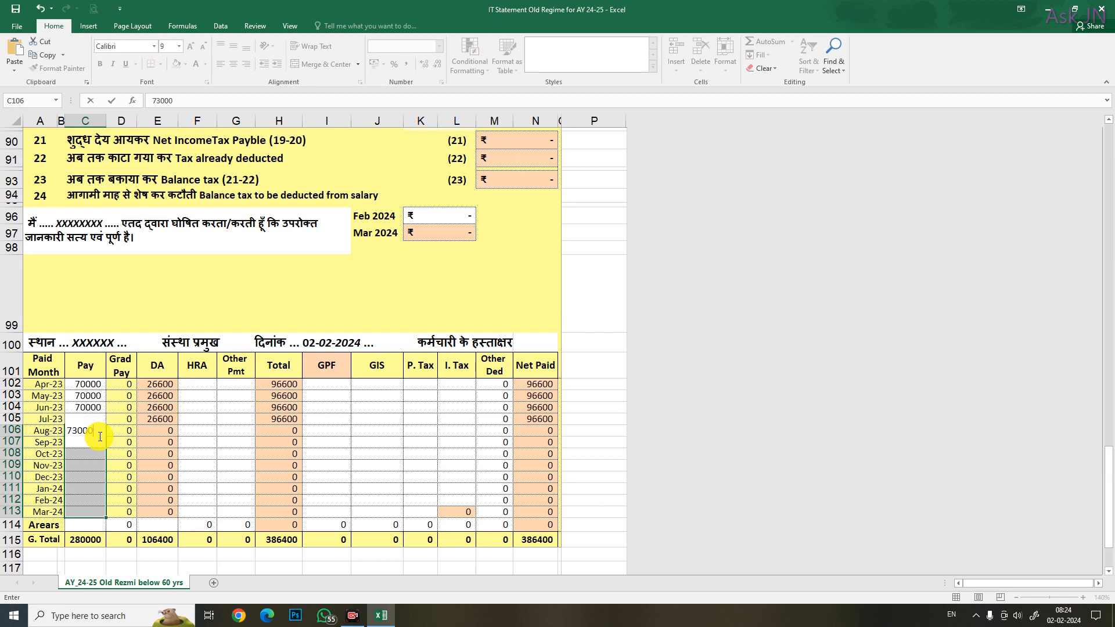
pyautogui.write('0')
pyautogui.hotkey('ctrl', 'Return')
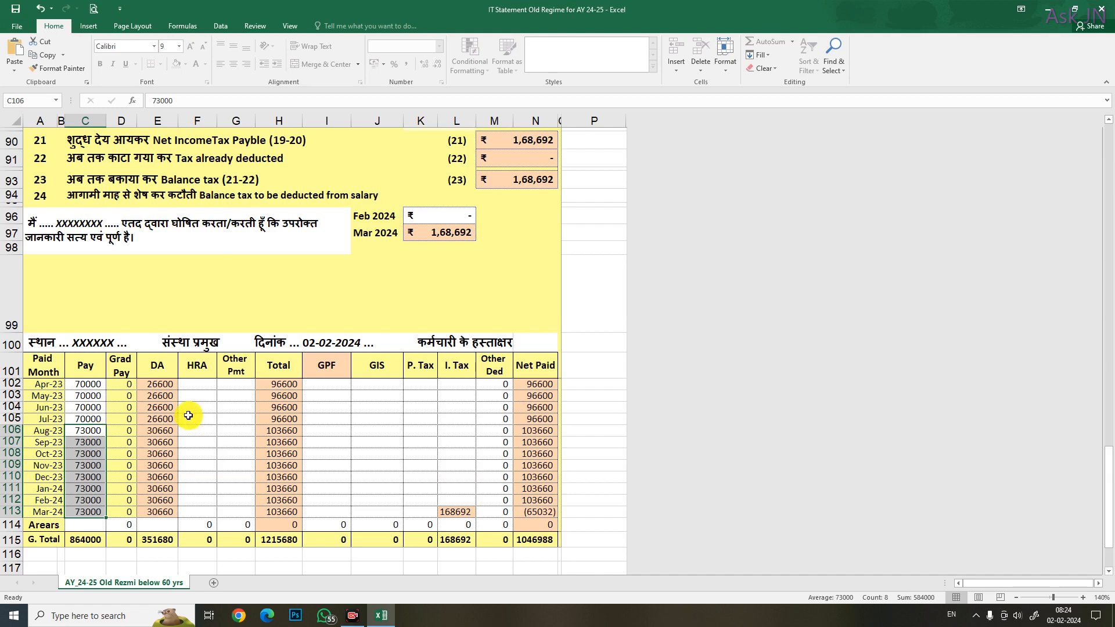
# Examine the DA formulas for several months, comparing the rate used up to Jul-23 with the rate used from Aug-23
pyautogui.click(158, 429)
pyautogui.click(161, 488)
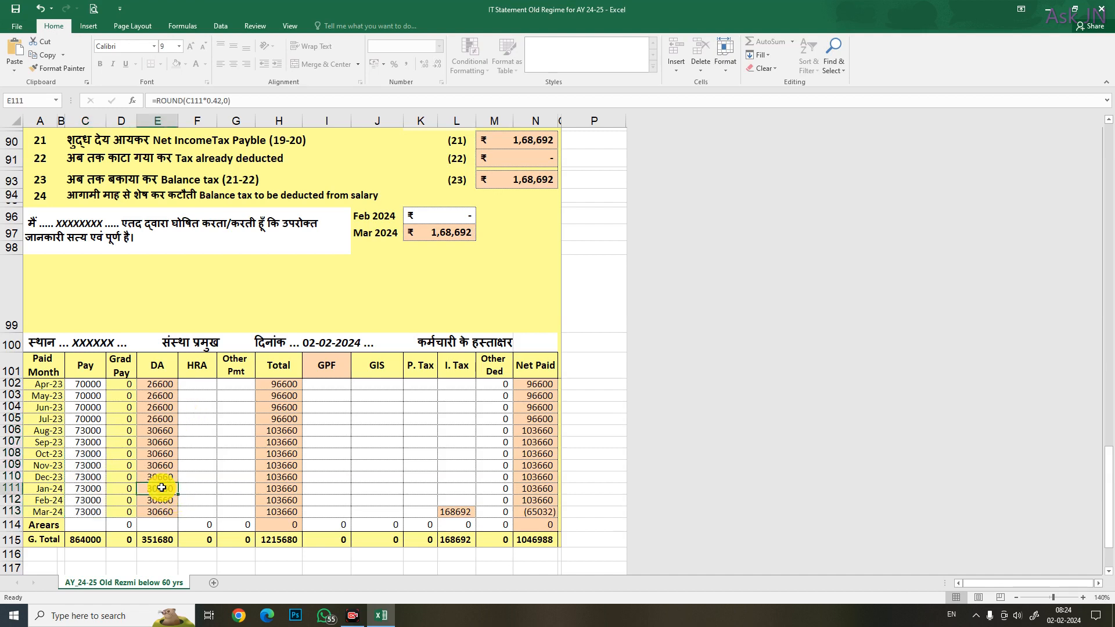
pyautogui.click(163, 445)
pyautogui.click(160, 477)
pyautogui.click(157, 421)
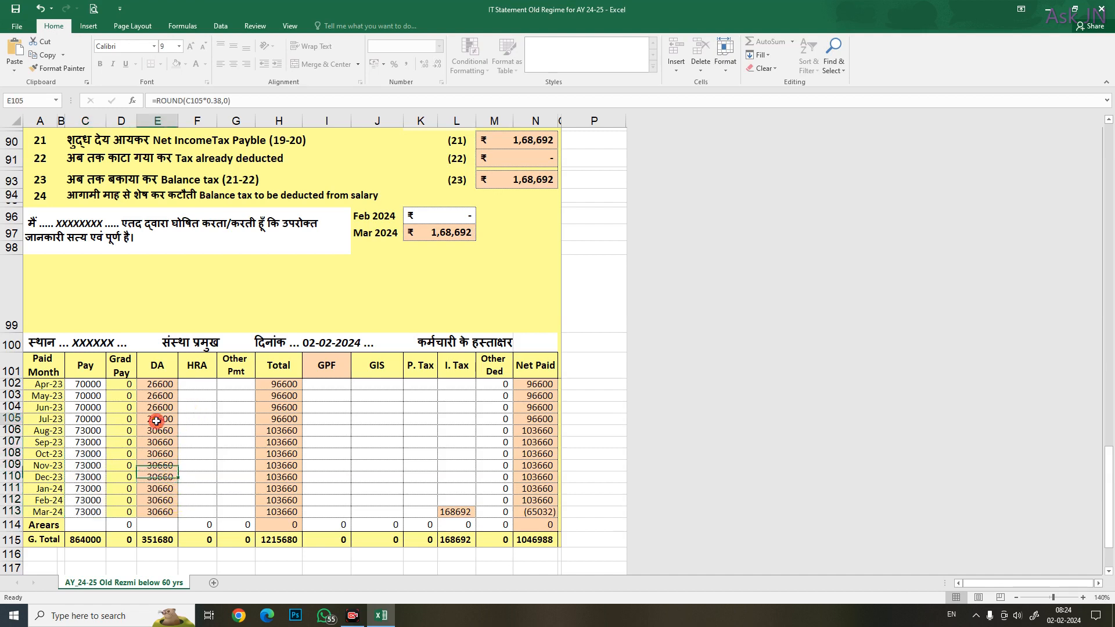
pyautogui.click(165, 455)
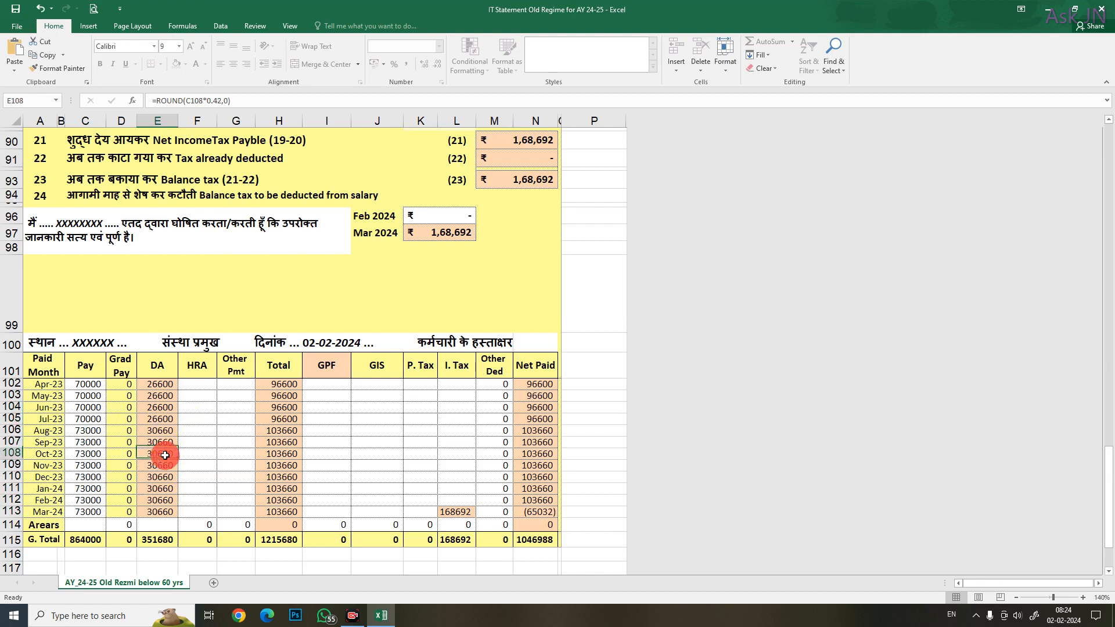
pyautogui.click(161, 499)
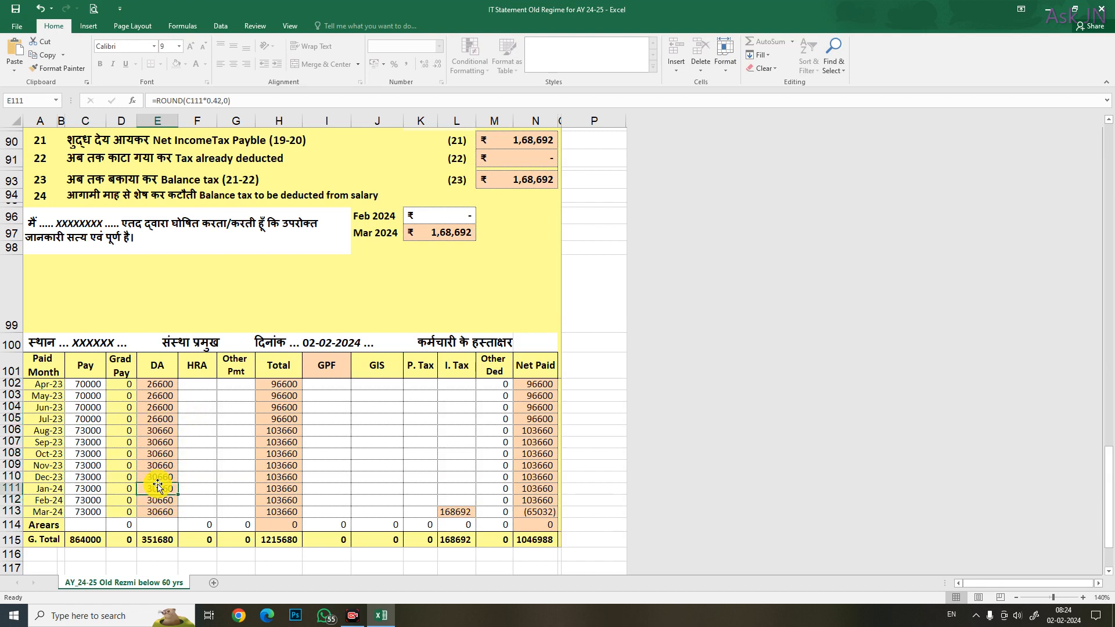
pyautogui.click(161, 430)
pyautogui.click(162, 416)
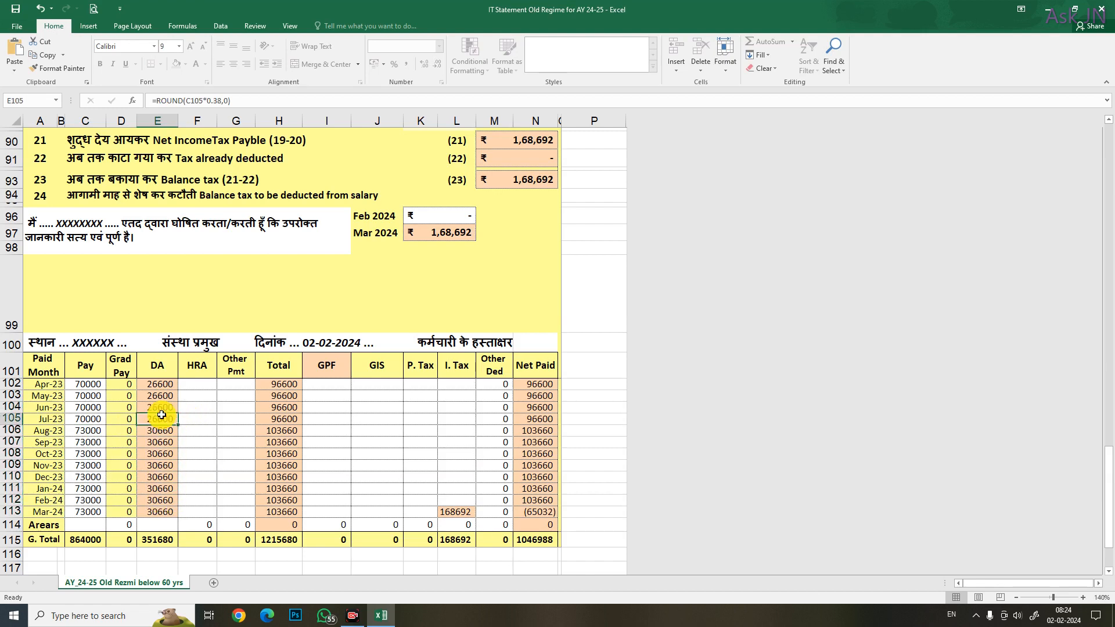
pyautogui.click(160, 454)
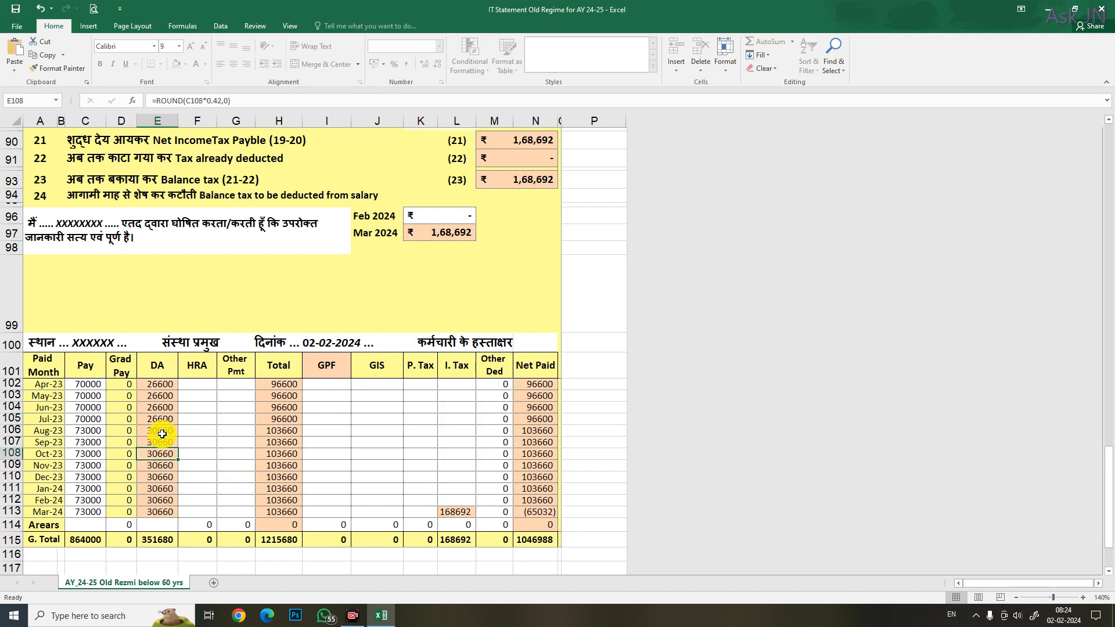
# Enter an HRA of 800 for every month from Apr-23 to Mar-24
pyautogui.click(197, 385)
pyautogui.moveTo(197, 385); pyautogui.dragTo(193, 512)
pyautogui.write('8')
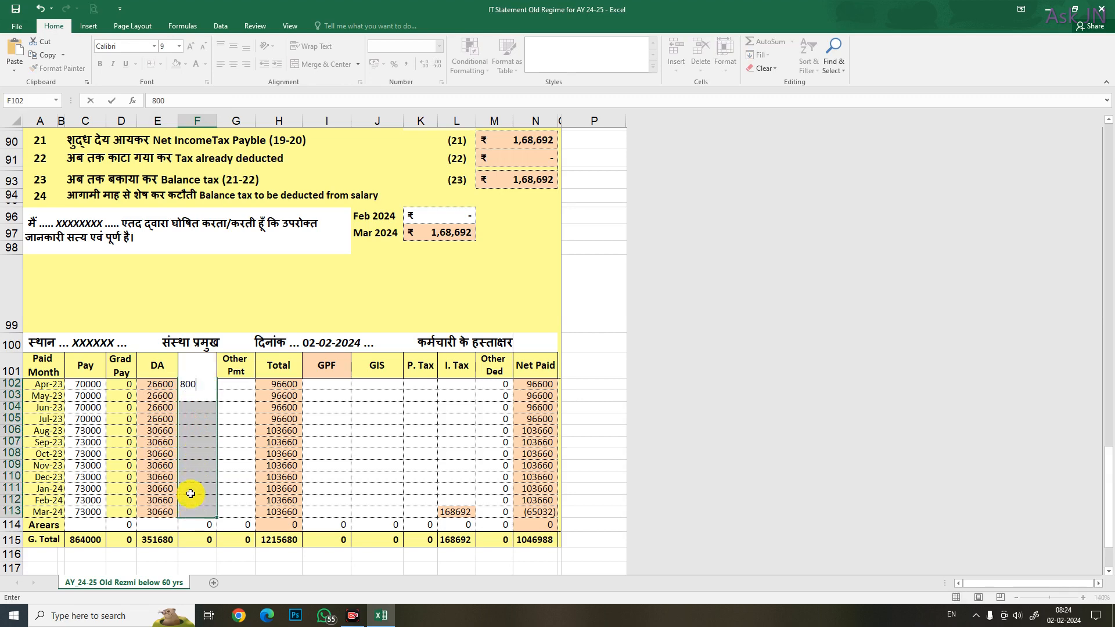
pyautogui.write('00')
pyautogui.hotkey('ctrl', 'Return')
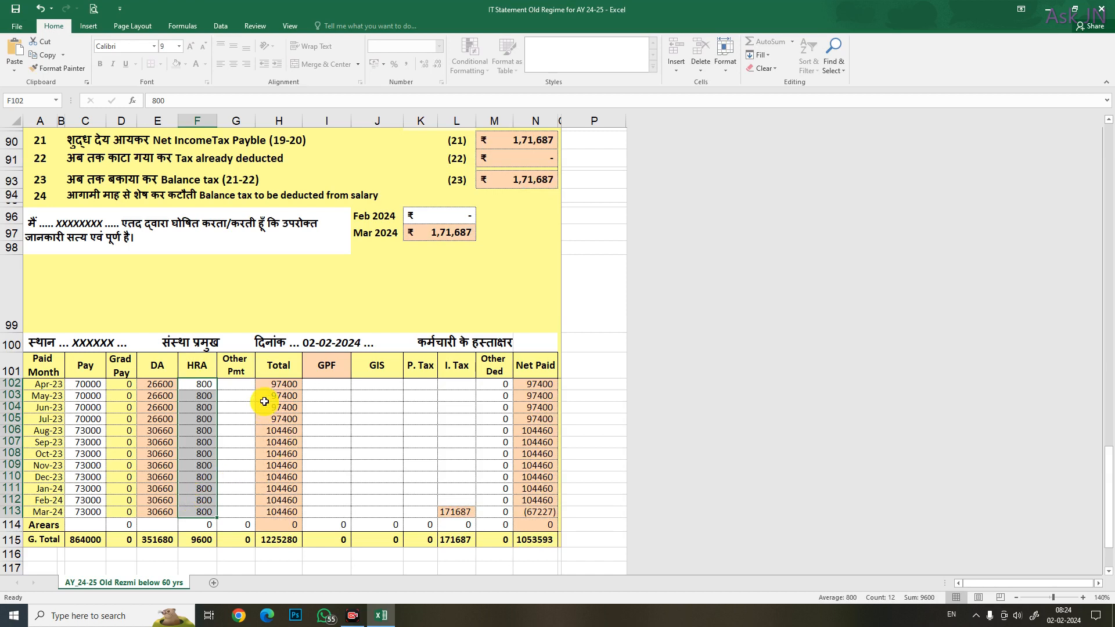
pyautogui.moveTo(235, 384); pyautogui.dragTo(235, 500)
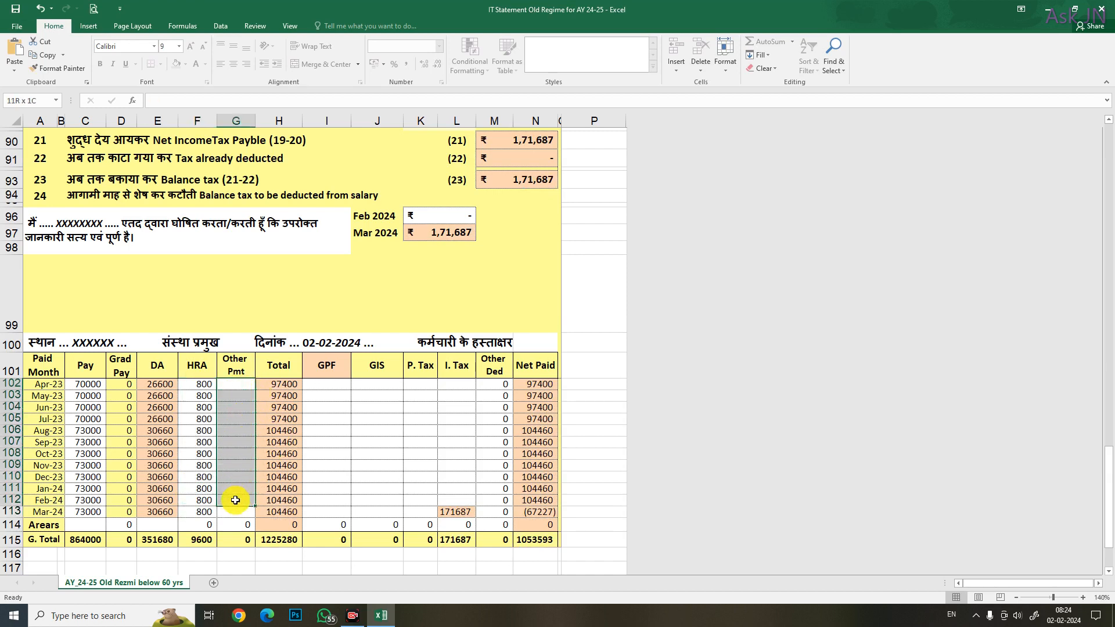
pyautogui.click(235, 465)
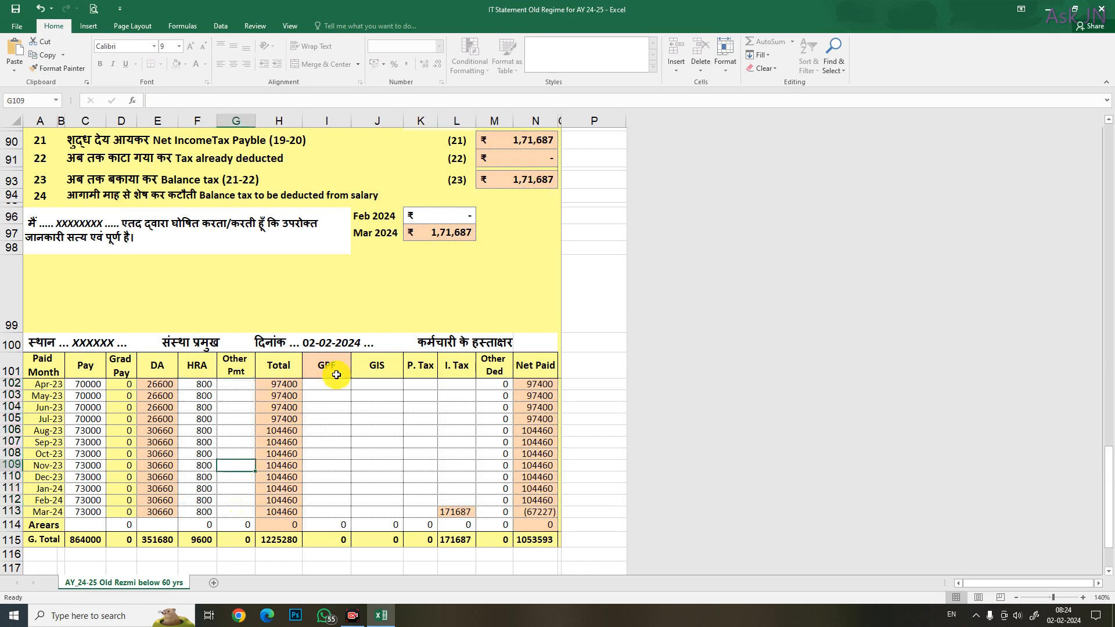
pyautogui.moveTo(280, 396); pyautogui.dragTo(290, 521)
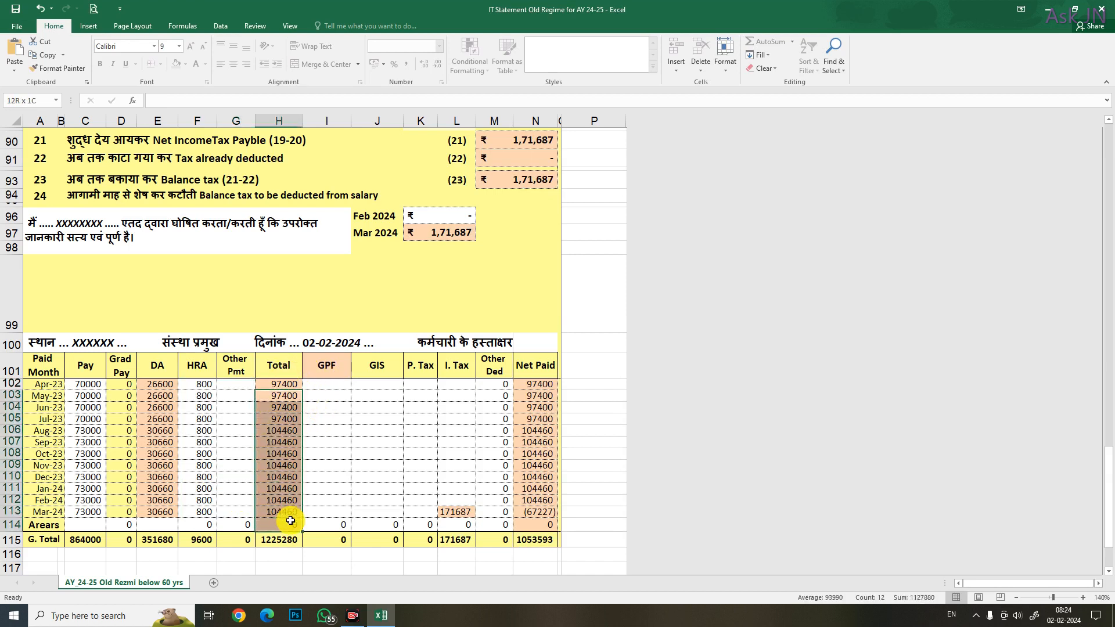
# Try NPS as the heading of the GPF deduction column, and set the heading back to GPF
pyautogui.click(340, 367)
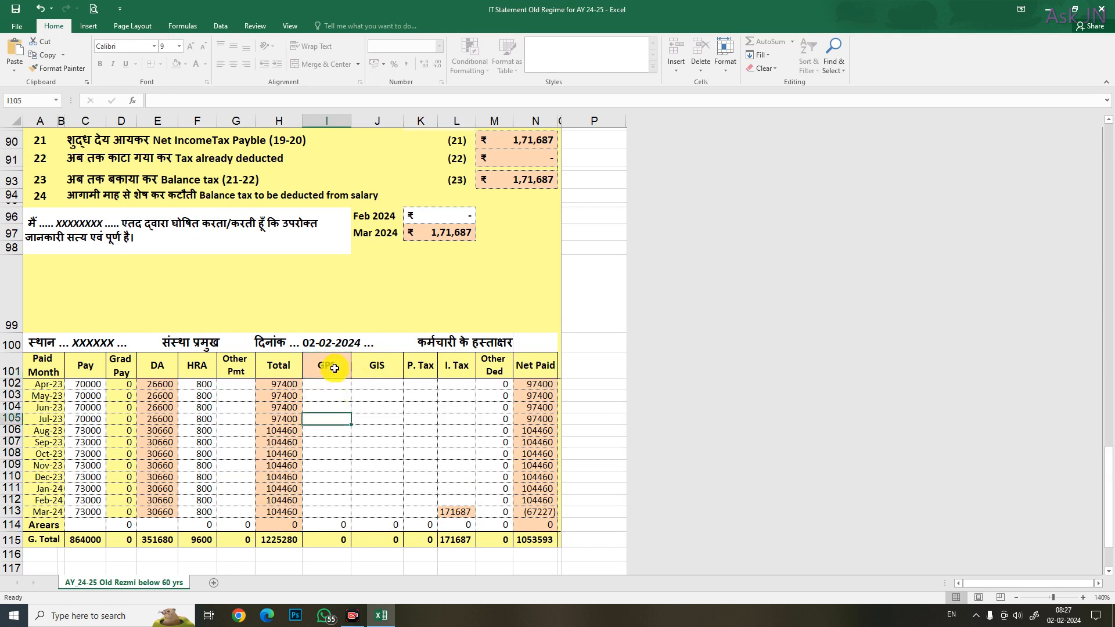
pyautogui.click(334, 369)
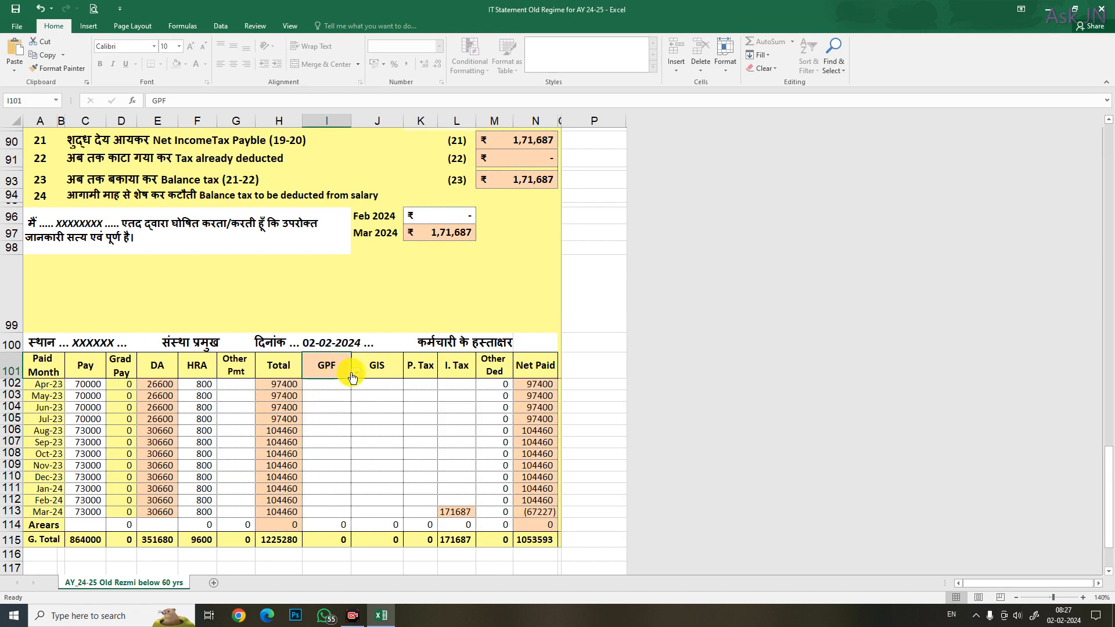
pyautogui.click(358, 377)
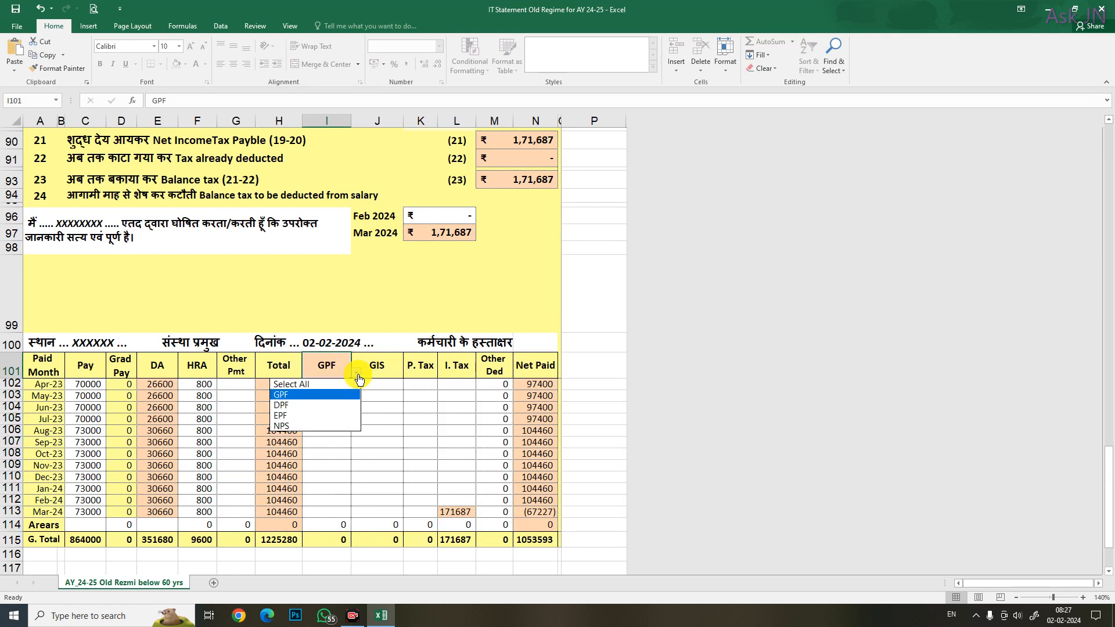
pyautogui.click(311, 427)
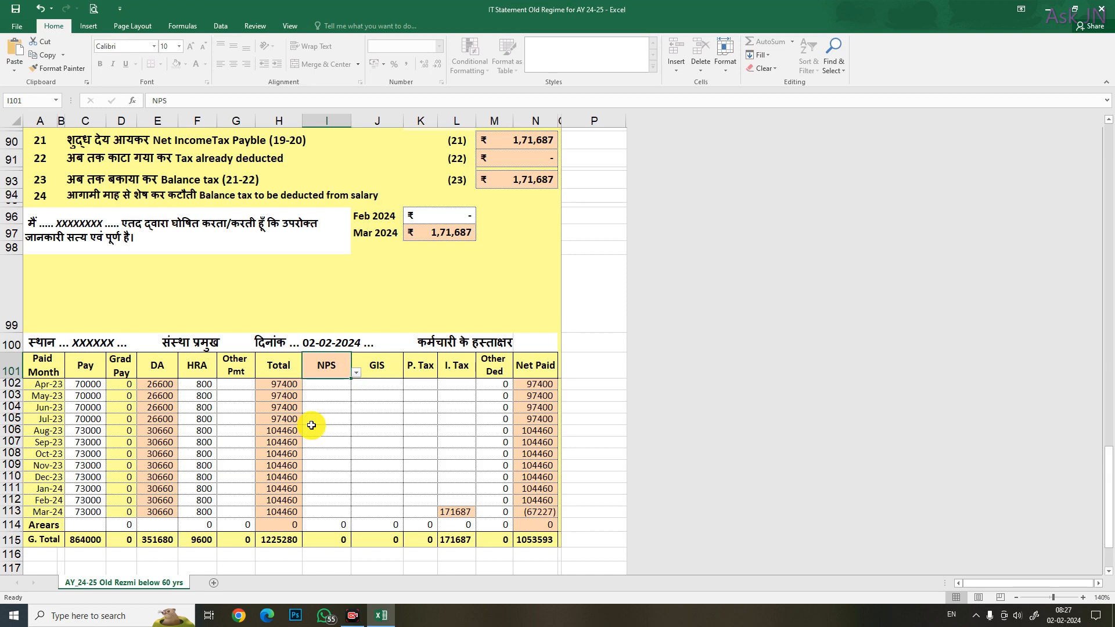
pyautogui.click(356, 374)
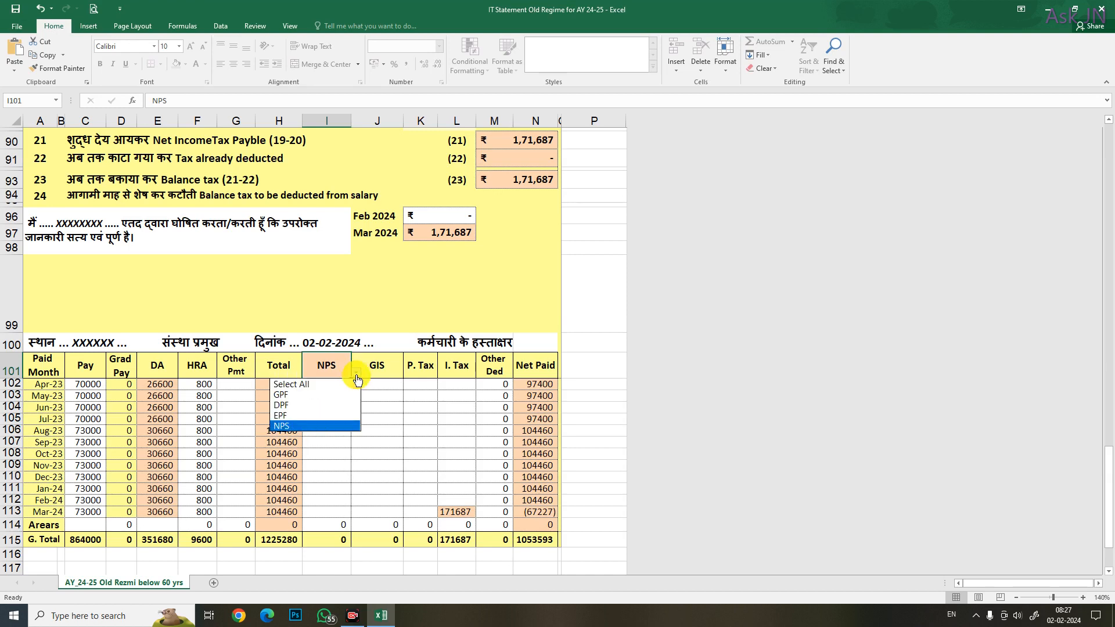
pyautogui.click(316, 394)
# Enter a GPF deduction of 9000 for every month from Apr-23 to Mar-24
pyautogui.click(323, 401)
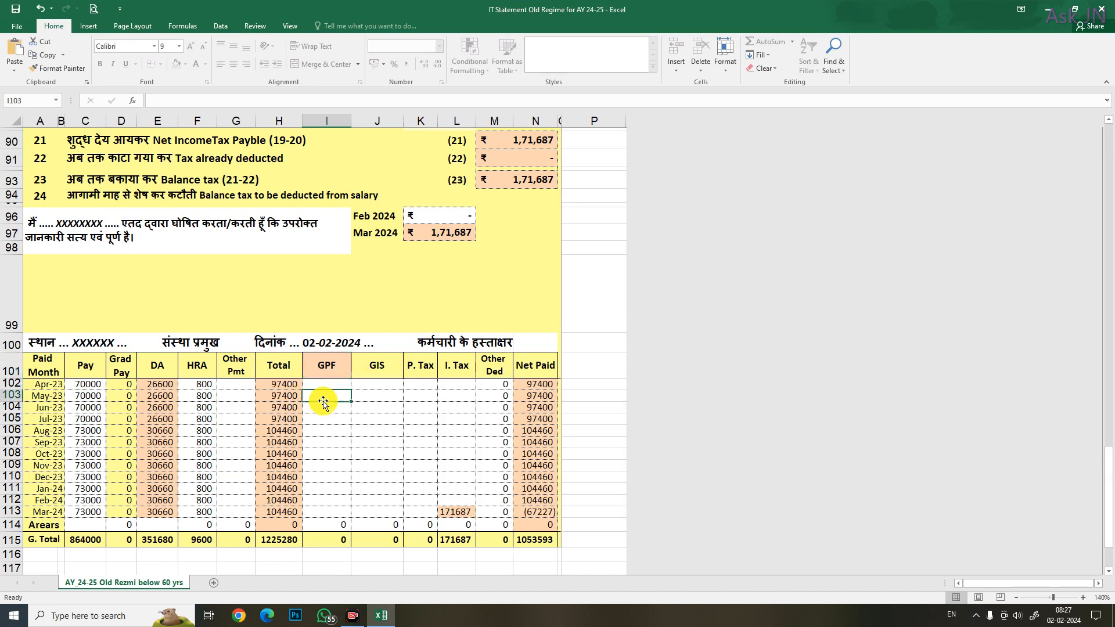
pyautogui.moveTo(323, 386); pyautogui.dragTo(324, 416)
pyautogui.click(337, 431)
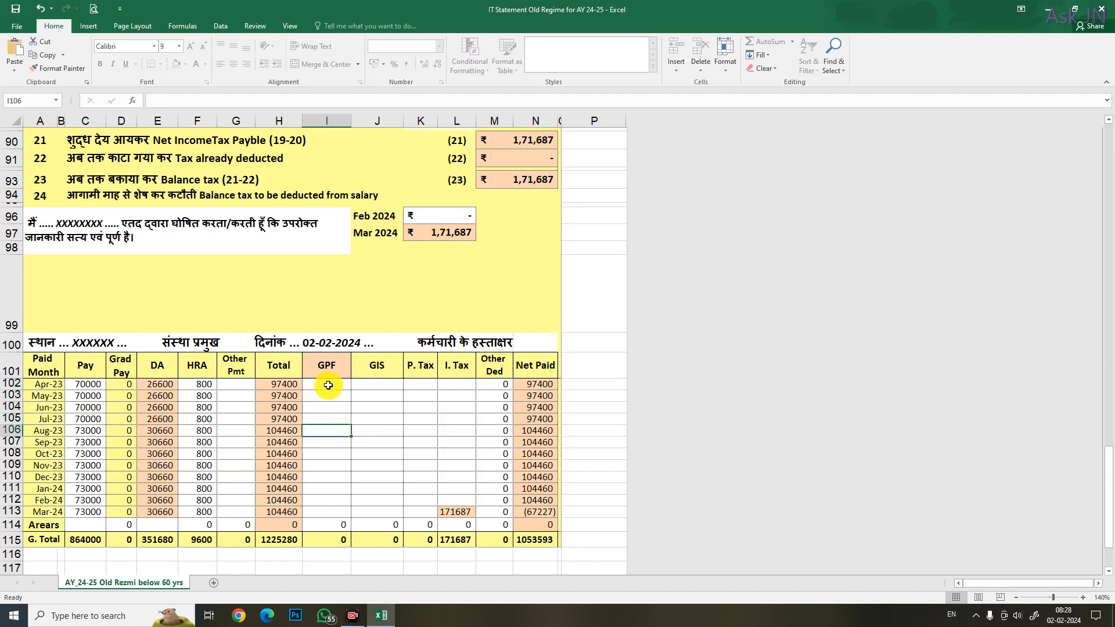
pyautogui.moveTo(328, 385); pyautogui.dragTo(348, 505)
pyautogui.write('9000')
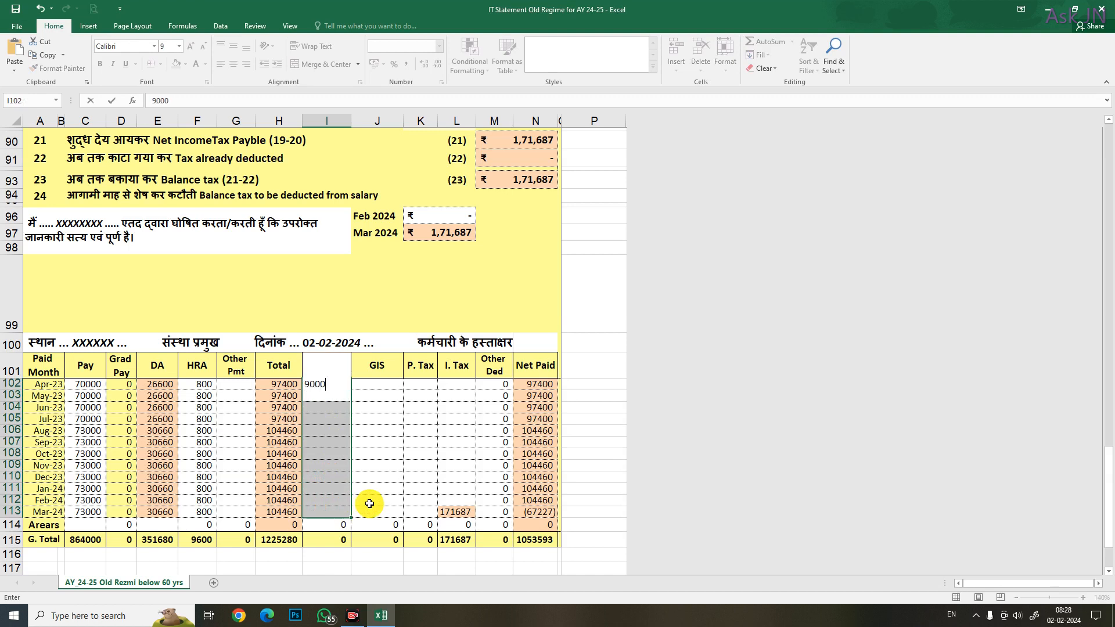
pyautogui.hotkey('ctrl', 'Return')
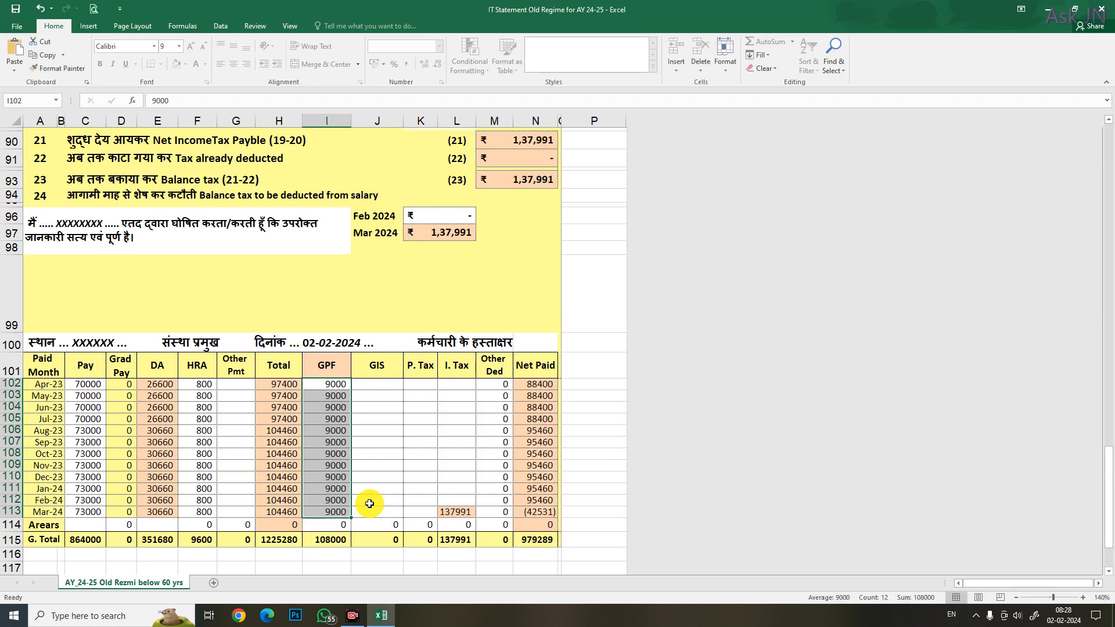
# Raise the GPF deduction to 9500 for every month from Nov-23 to Mar-24
pyautogui.click(335, 488)
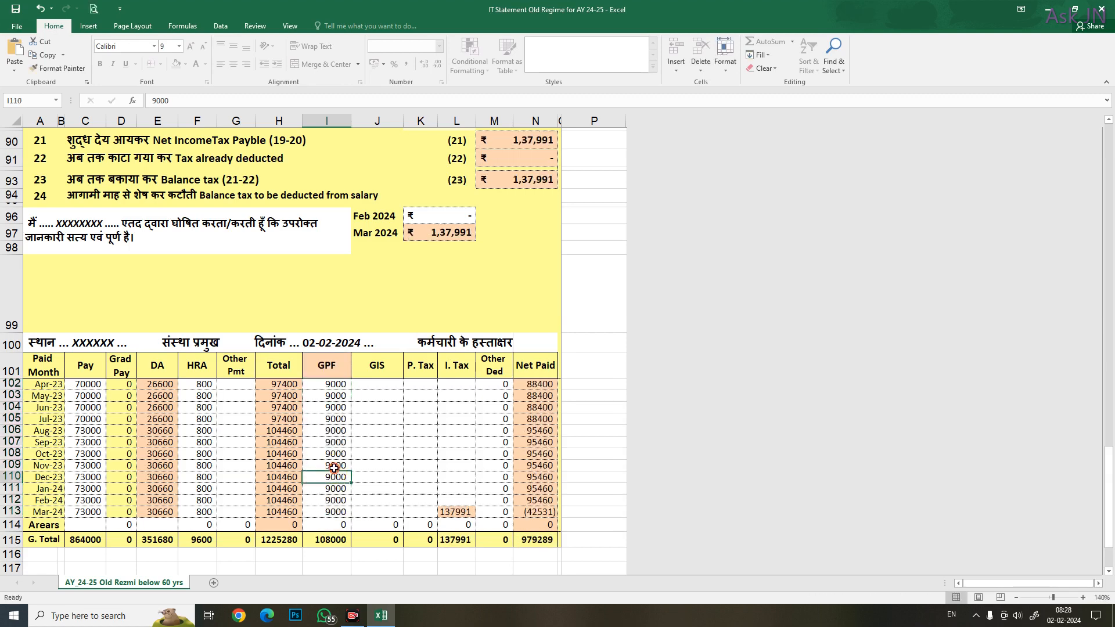
pyautogui.moveTo(334, 465); pyautogui.dragTo(326, 508)
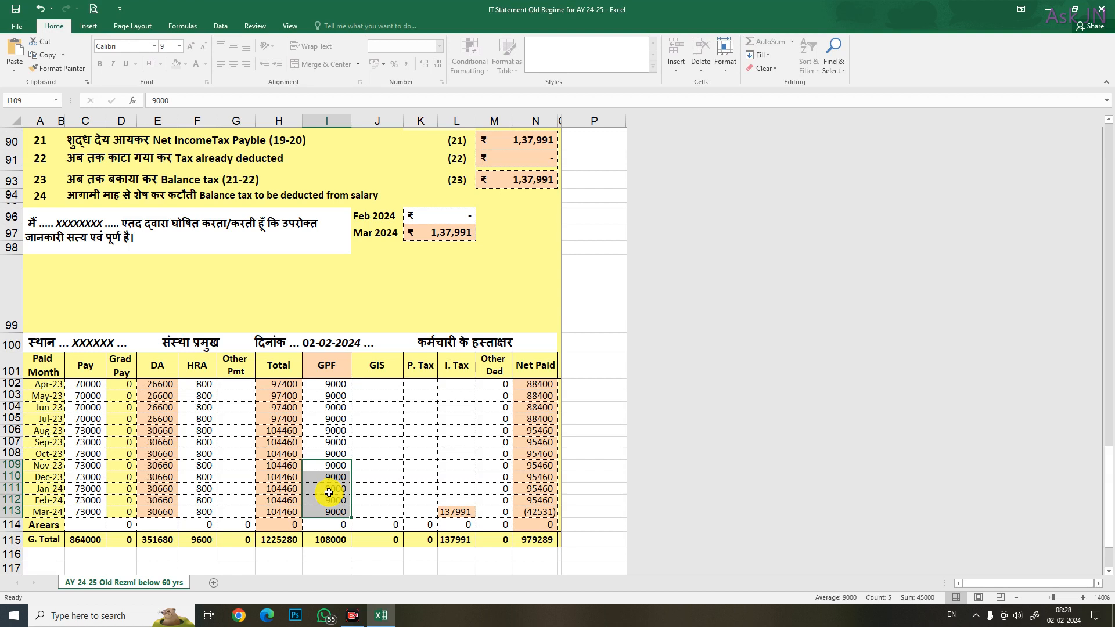
pyautogui.write('9')
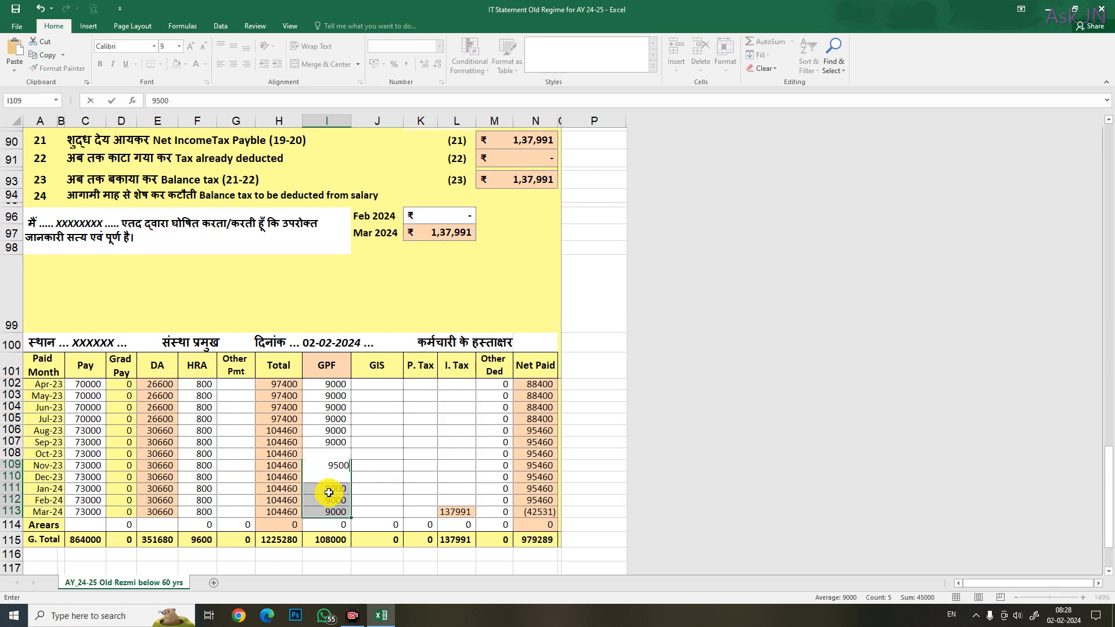
pyautogui.hotkey('ctrl', 'd')
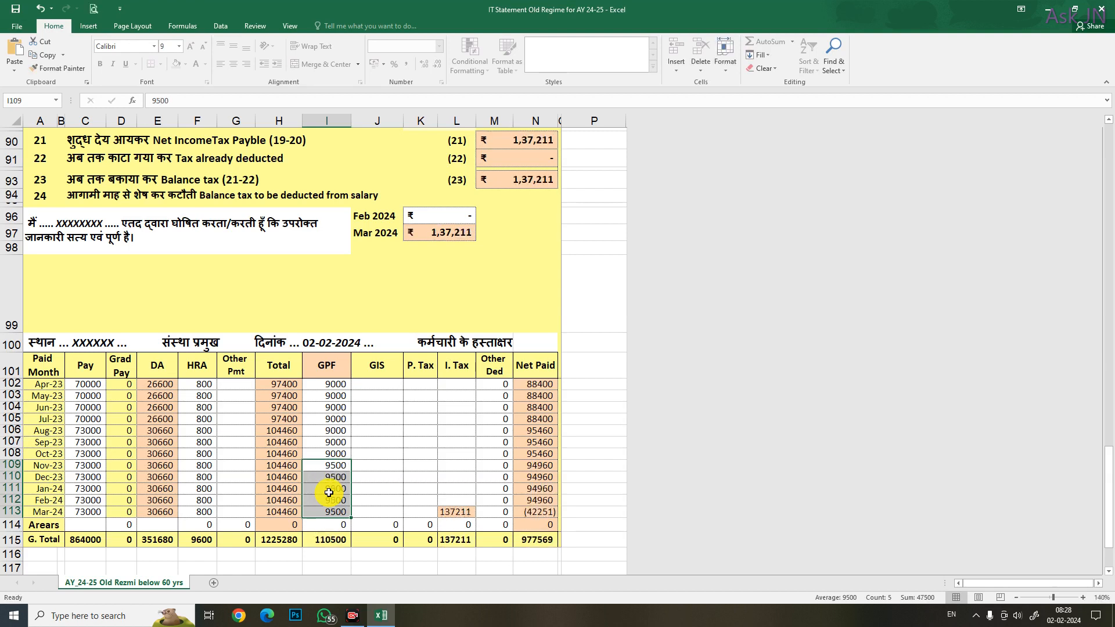
pyautogui.click(324, 453)
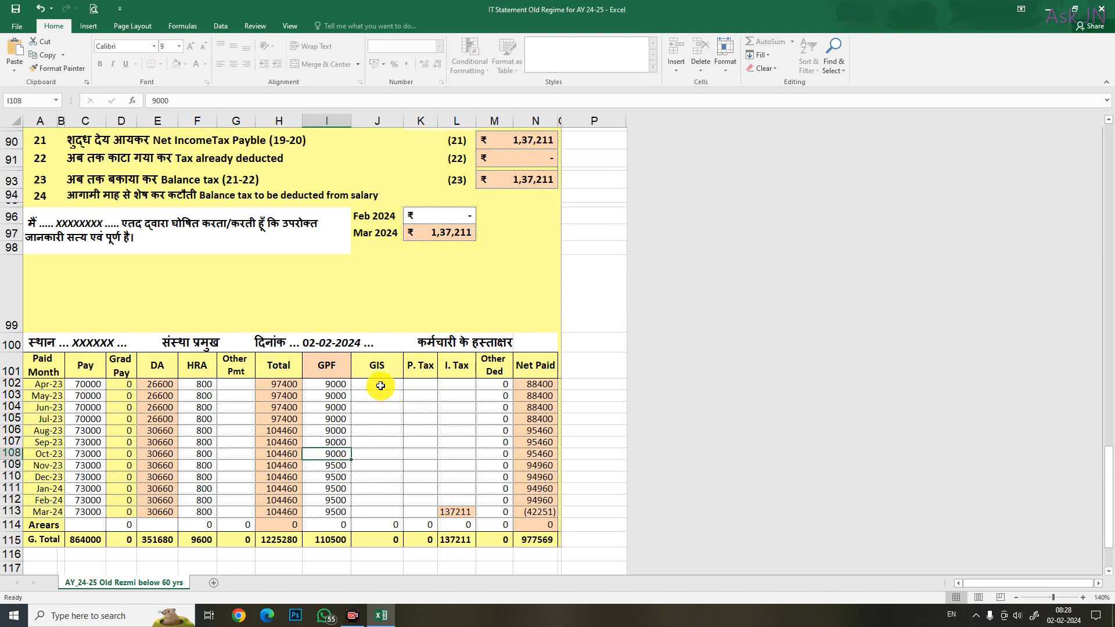
# Enter a GIS deduction of 4000 for every month from Apr-23 to Mar-24
pyautogui.moveTo(380, 386); pyautogui.dragTo(369, 510)
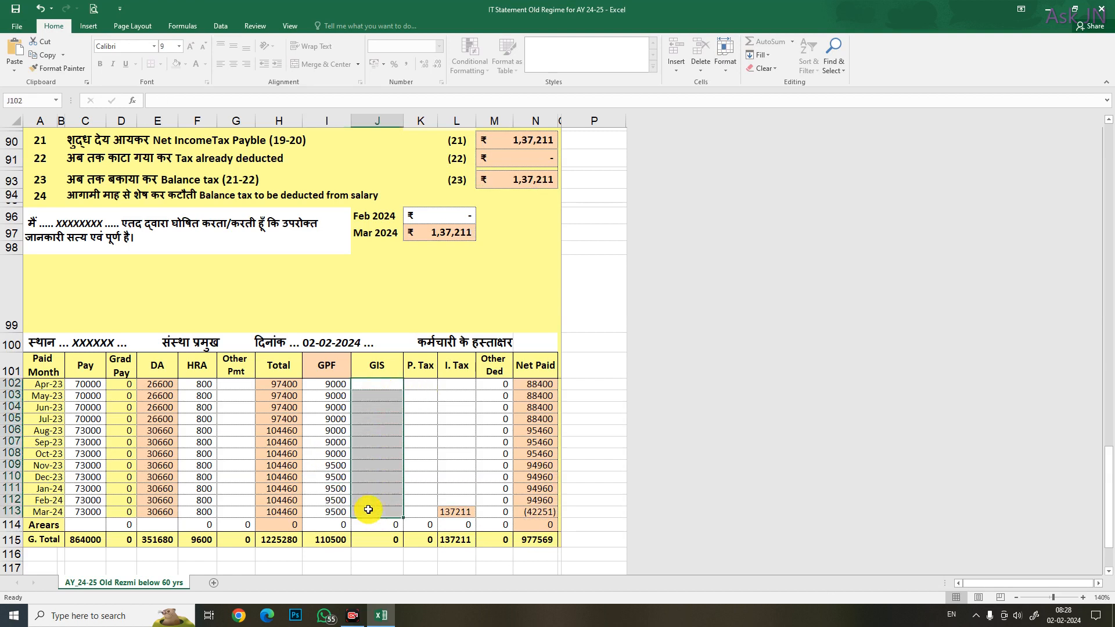
pyautogui.write('40')
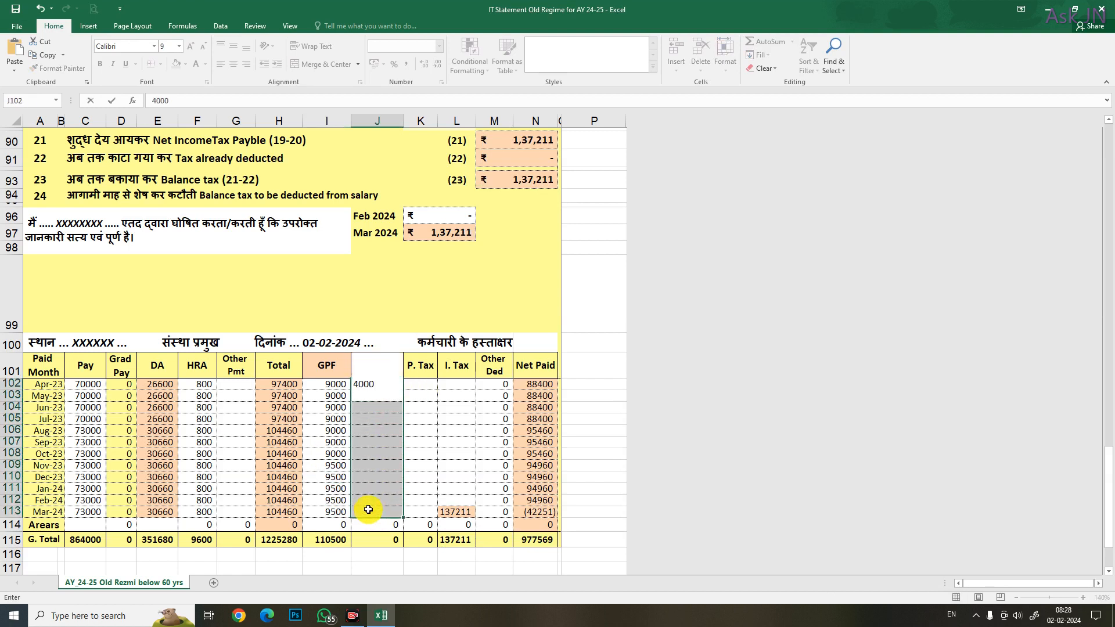
pyautogui.write('00')
pyautogui.hotkey('ctrl', 'Return')
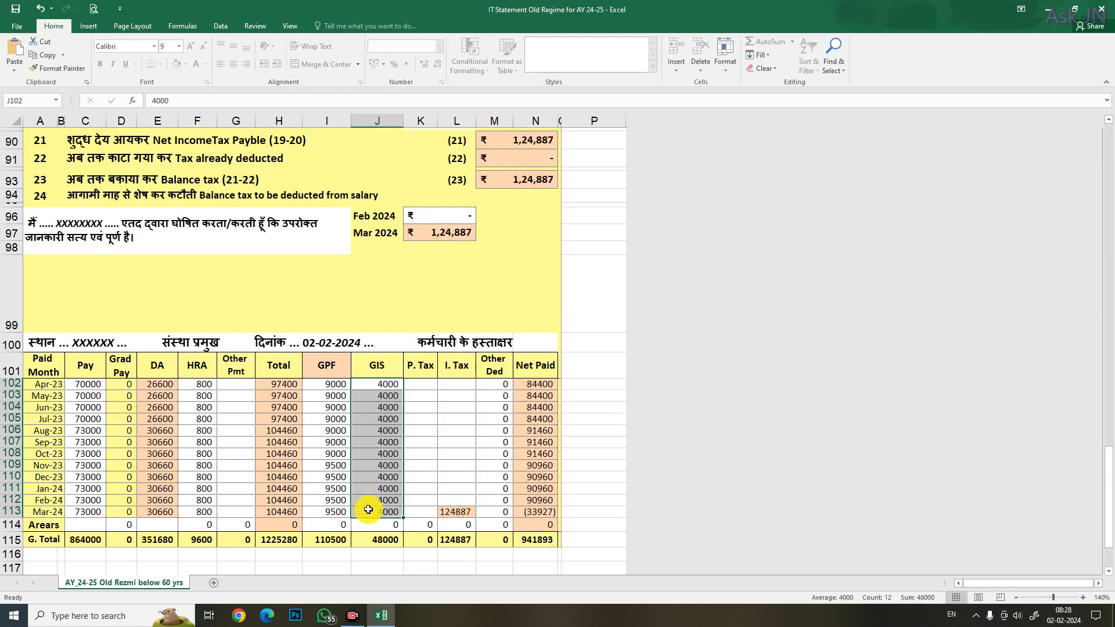
# Enter a P. Tax of 208 for every month from Apr-23 to Feb-24 and 212 for Mar-24
pyautogui.click(418, 381)
pyautogui.press('Down')
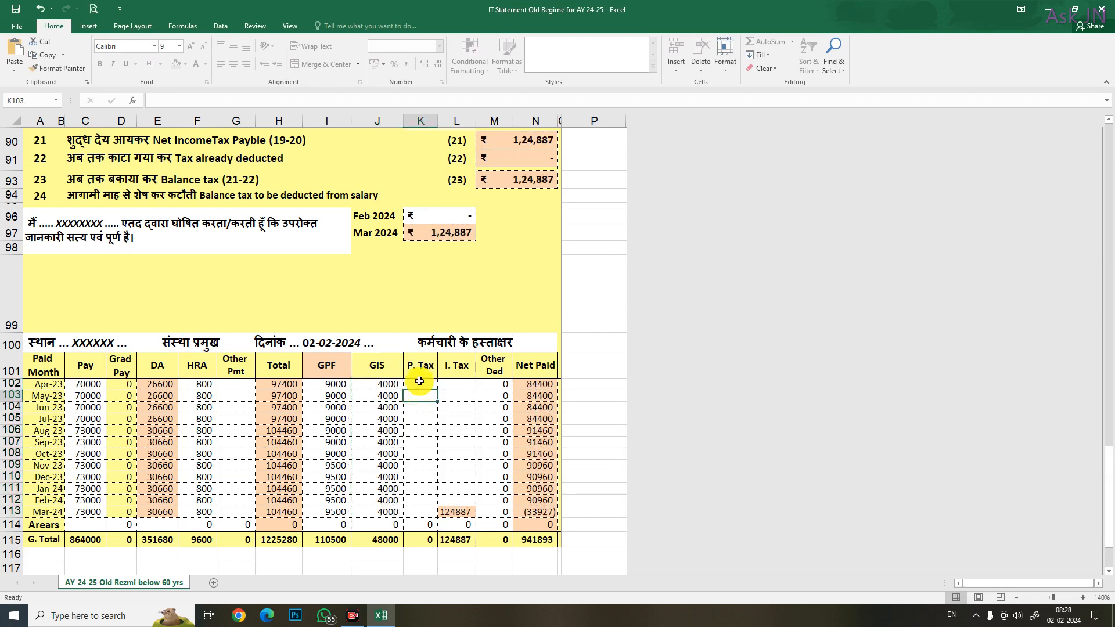
pyautogui.moveTo(419, 382); pyautogui.dragTo(426, 496)
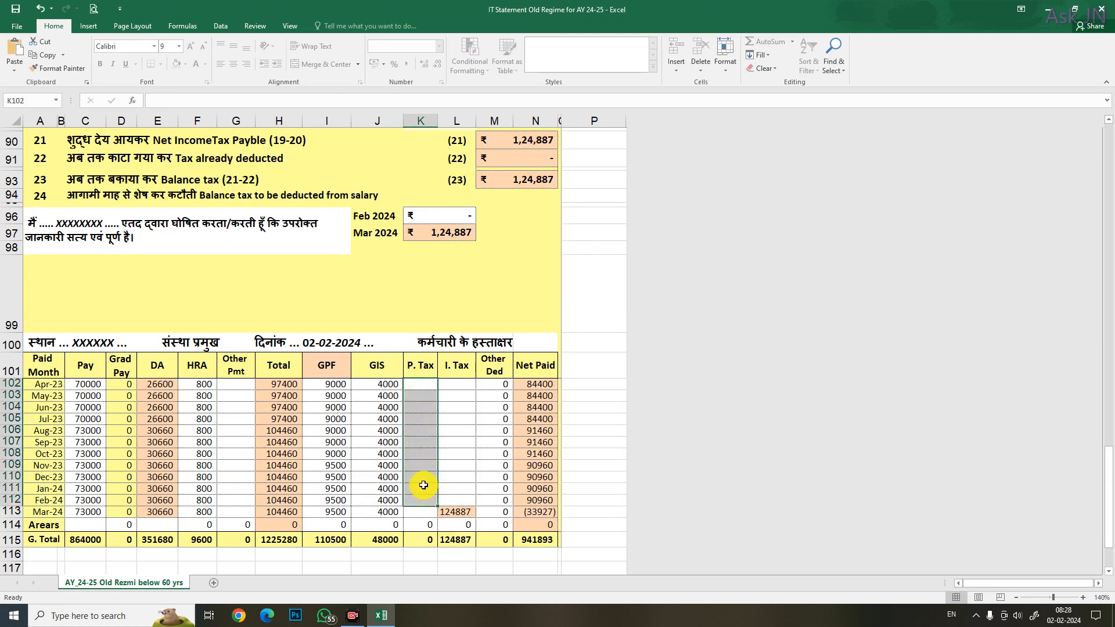
pyautogui.write('208')
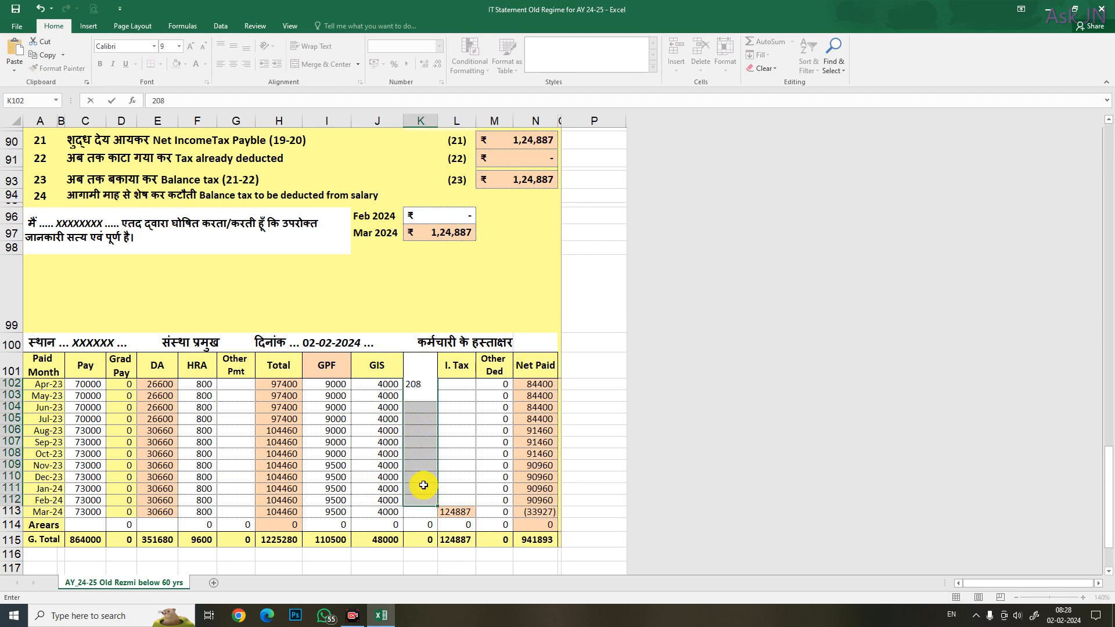
pyautogui.hotkey('ctrl', 'Return')
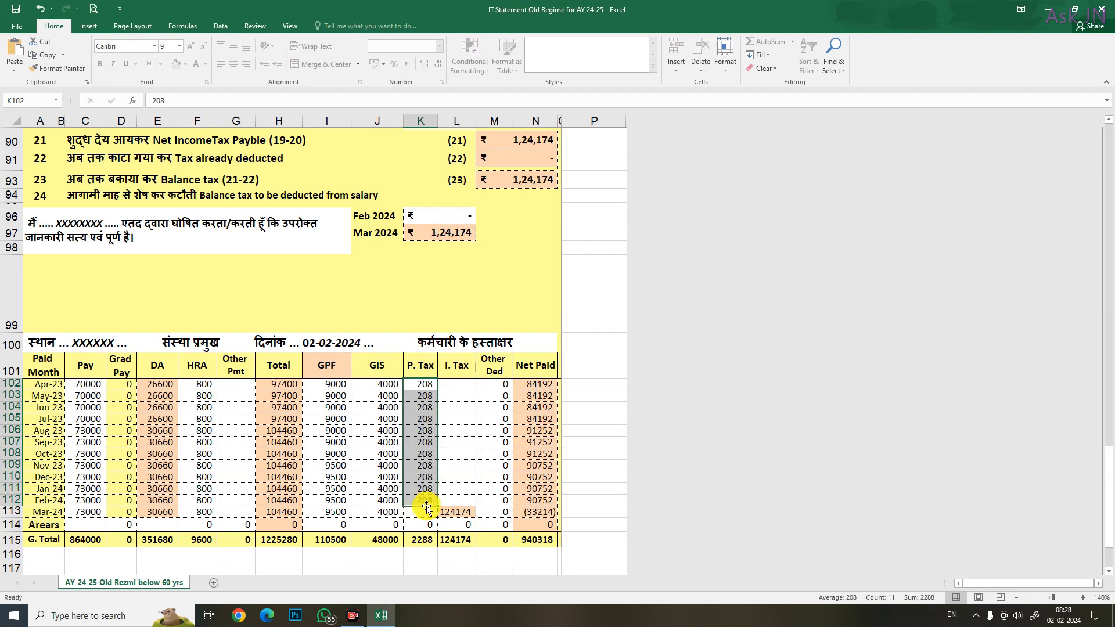
pyautogui.click(427, 509)
pyautogui.write('2')
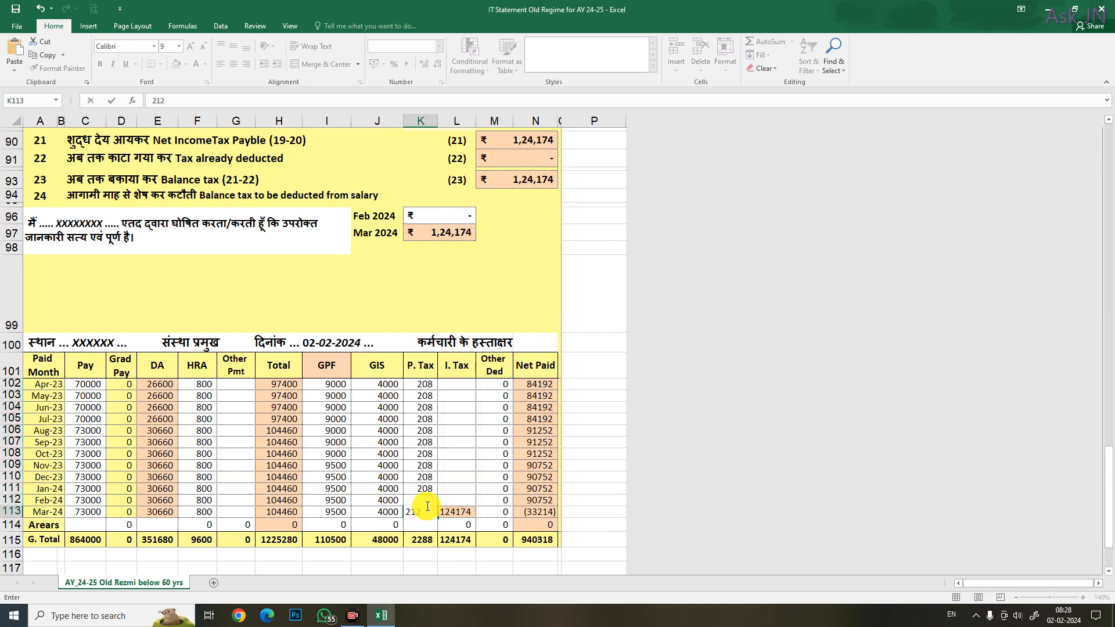
pyautogui.write('12')
pyautogui.press('Return')
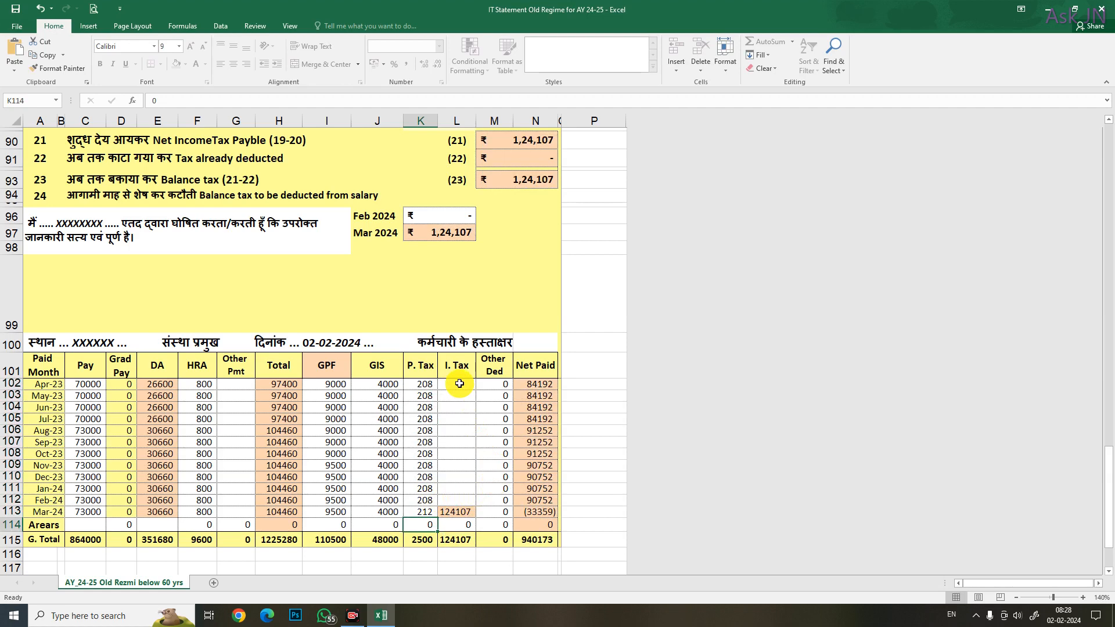
# Enter an I. Tax deduction of 7000 for every month from Apr-23 to Feb-24
pyautogui.moveTo(460, 384); pyautogui.dragTo(457, 493)
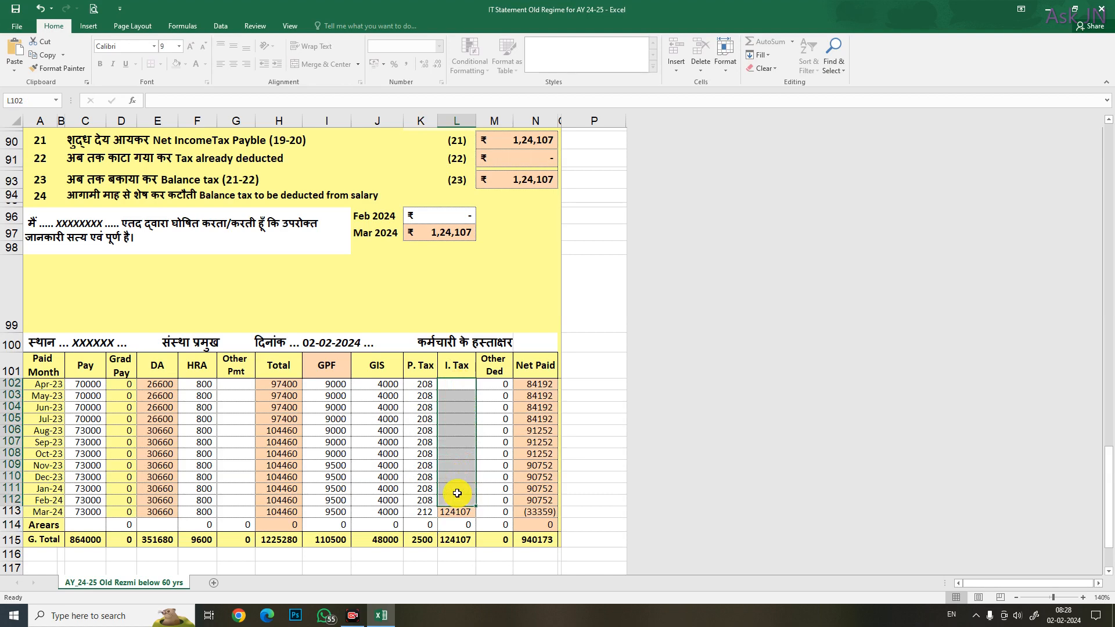
pyautogui.write('7000')
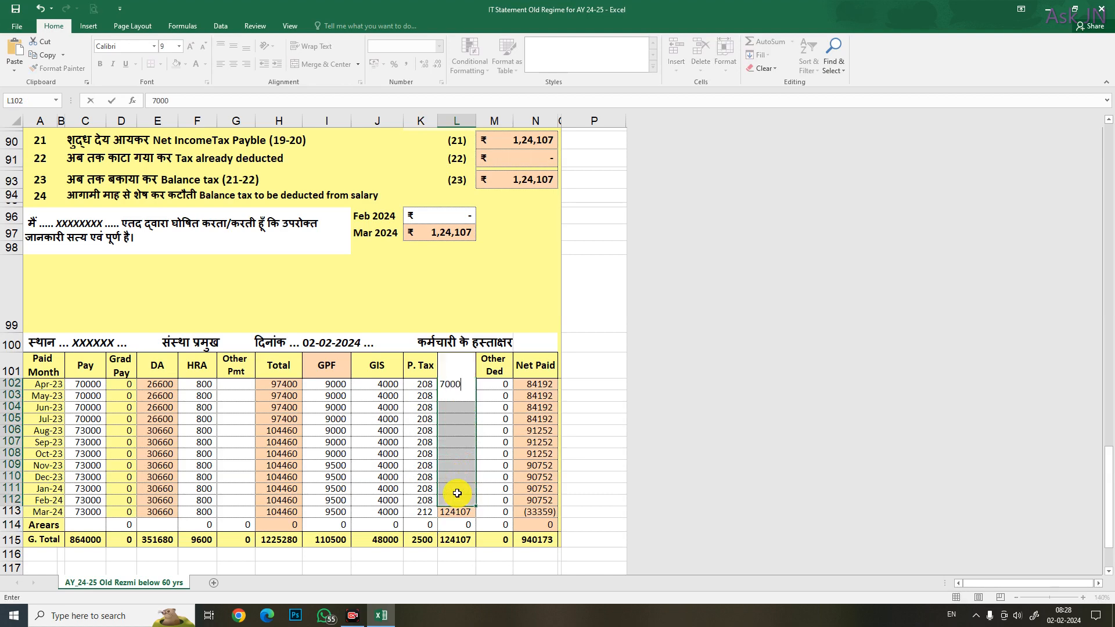
pyautogui.hotkey('ctrl', 'Return')
# Examine the tax calculation and the formulas that carry the GPF and GIS totals into the section 80C deductions
pyautogui.click(328, 445)
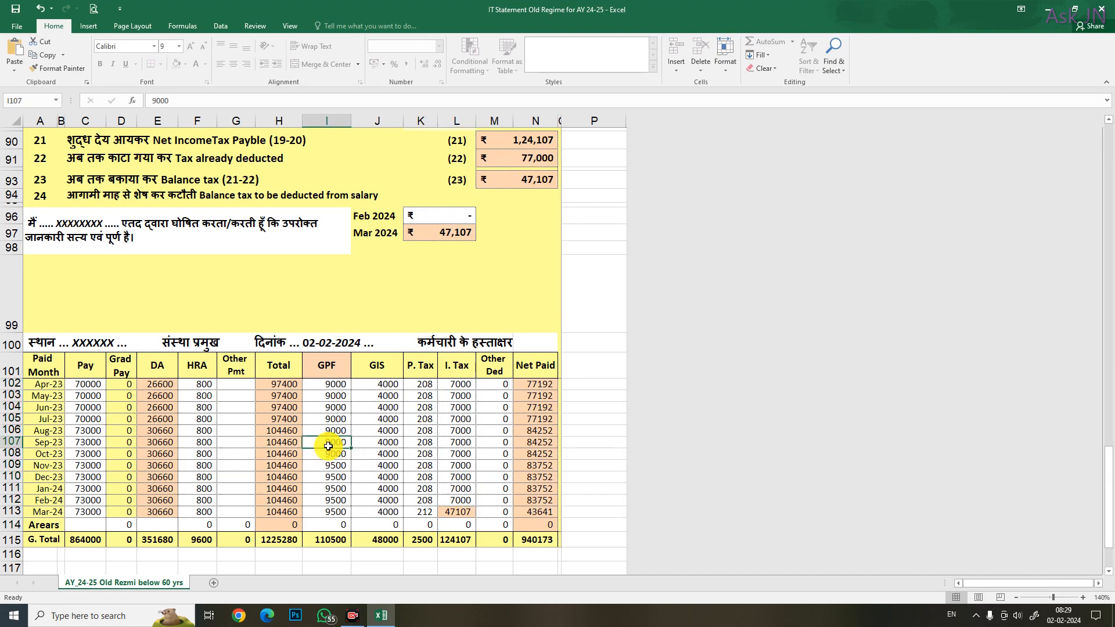
pyautogui.scroll(3, 328, 446)
pyautogui.scroll(8, 329, 445)
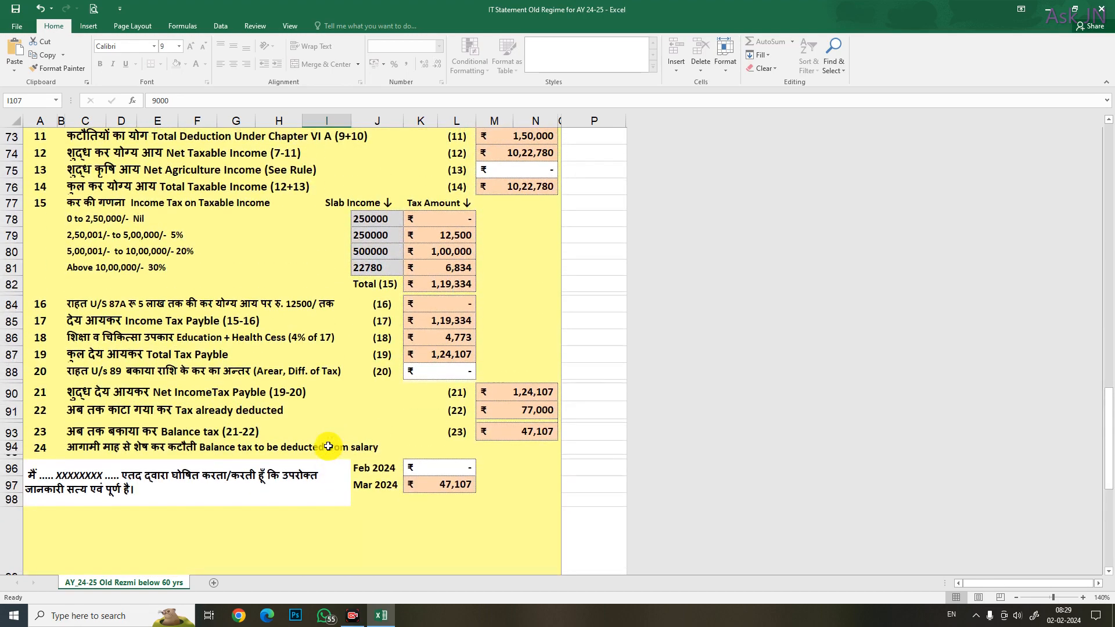
pyautogui.scroll(3, 328, 446)
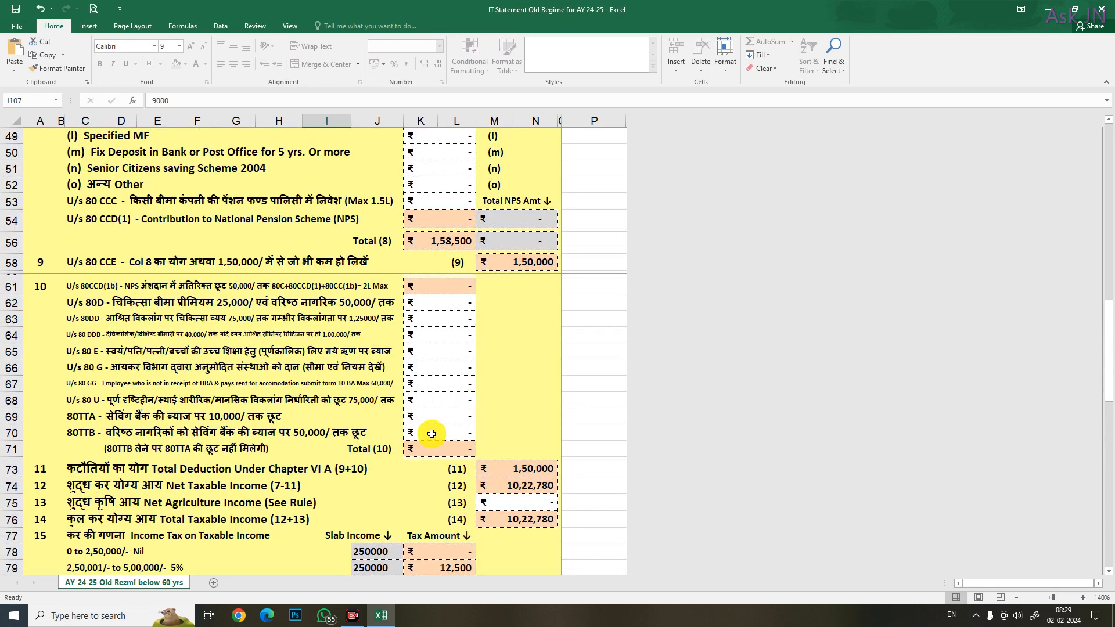
pyautogui.scroll(5, 439, 449)
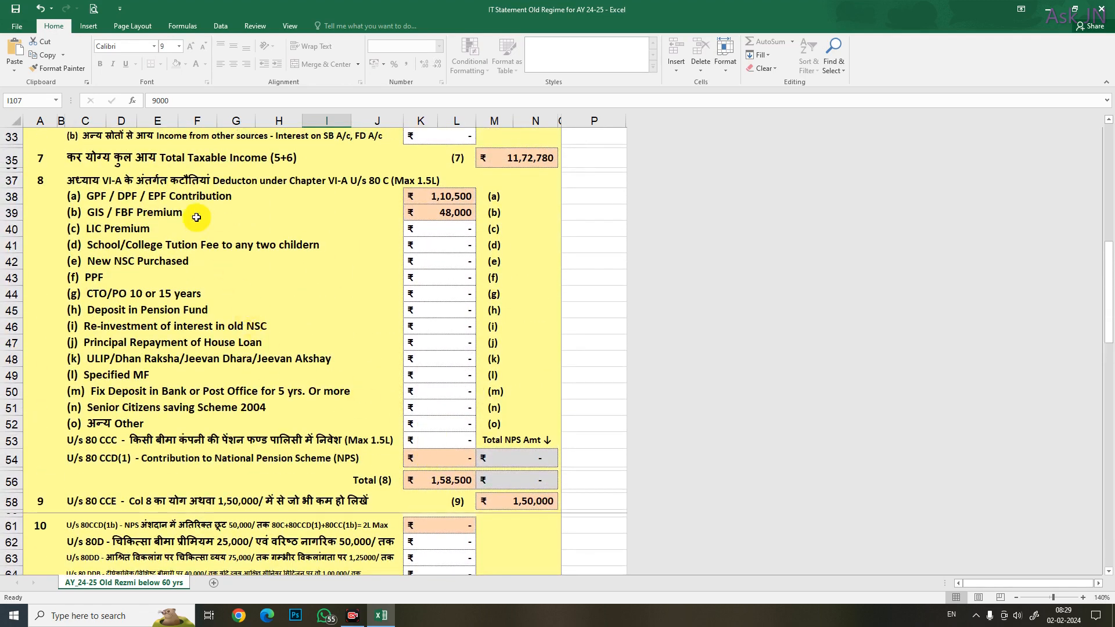
pyautogui.click(434, 246)
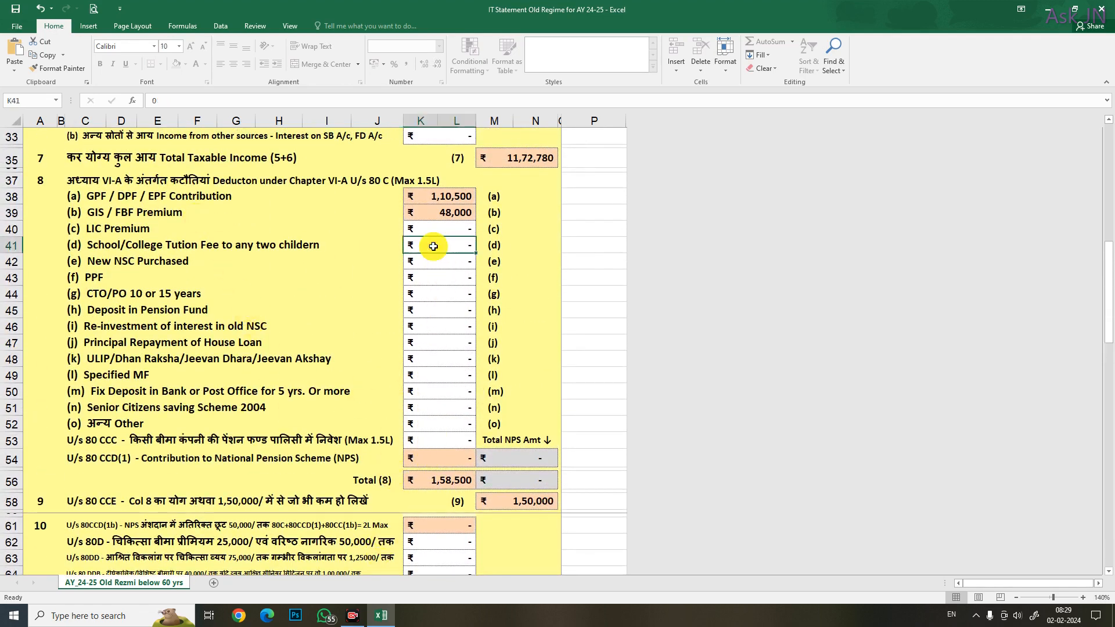
pyautogui.click(437, 199)
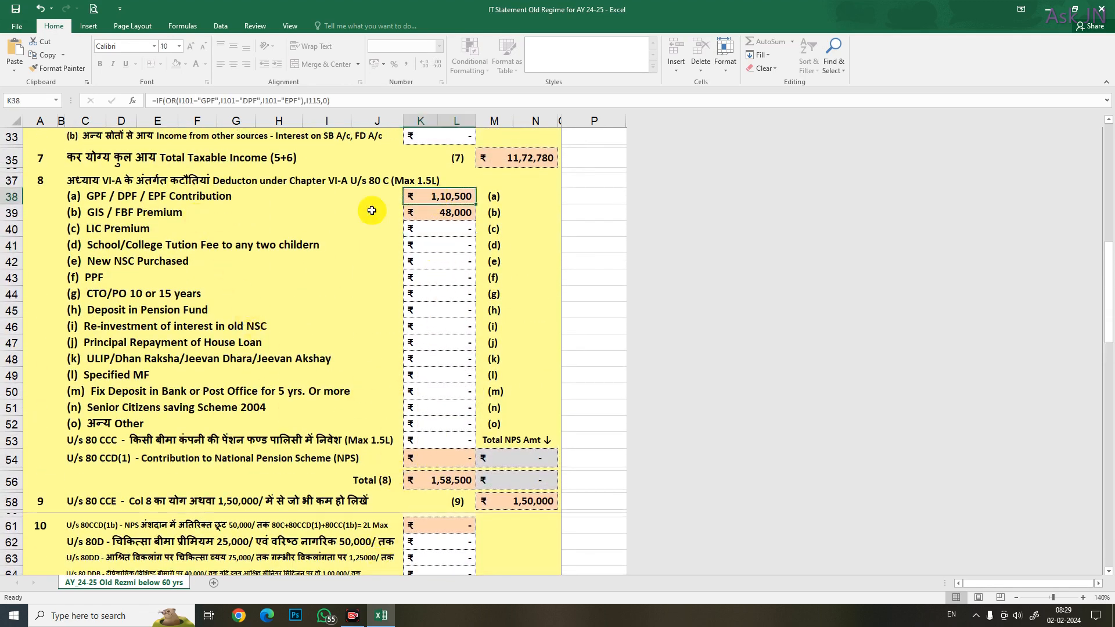
pyautogui.click(433, 216)
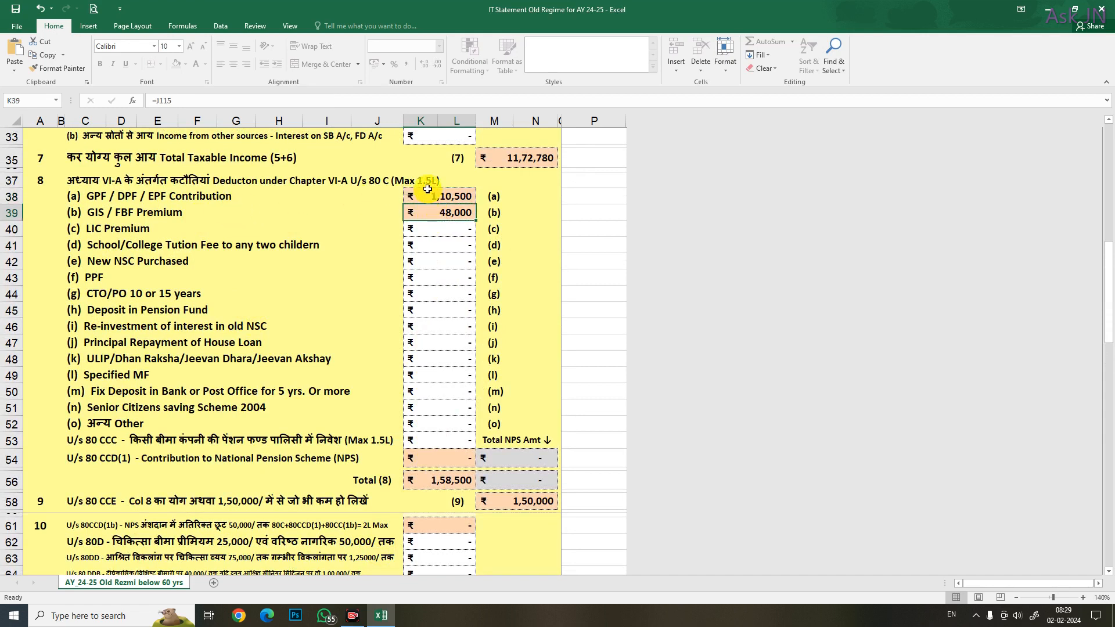
pyautogui.click(428, 199)
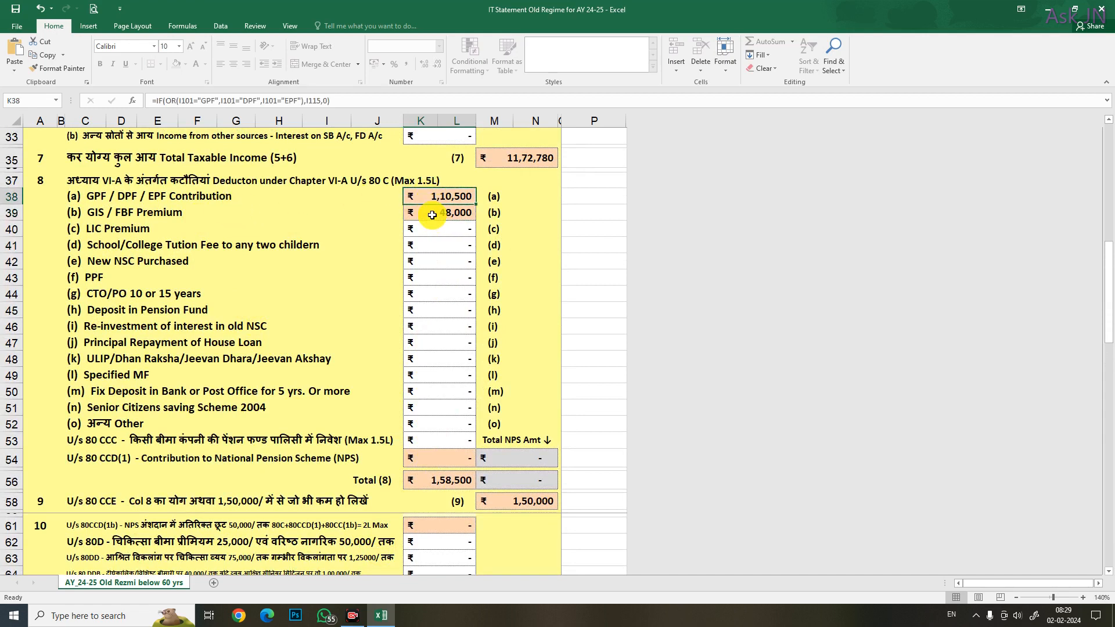
pyautogui.click(432, 215)
# Examine the salary income, other perquisites and HRA rebate entries in the upper part of the statement
pyautogui.scroll(8, 459, 270)
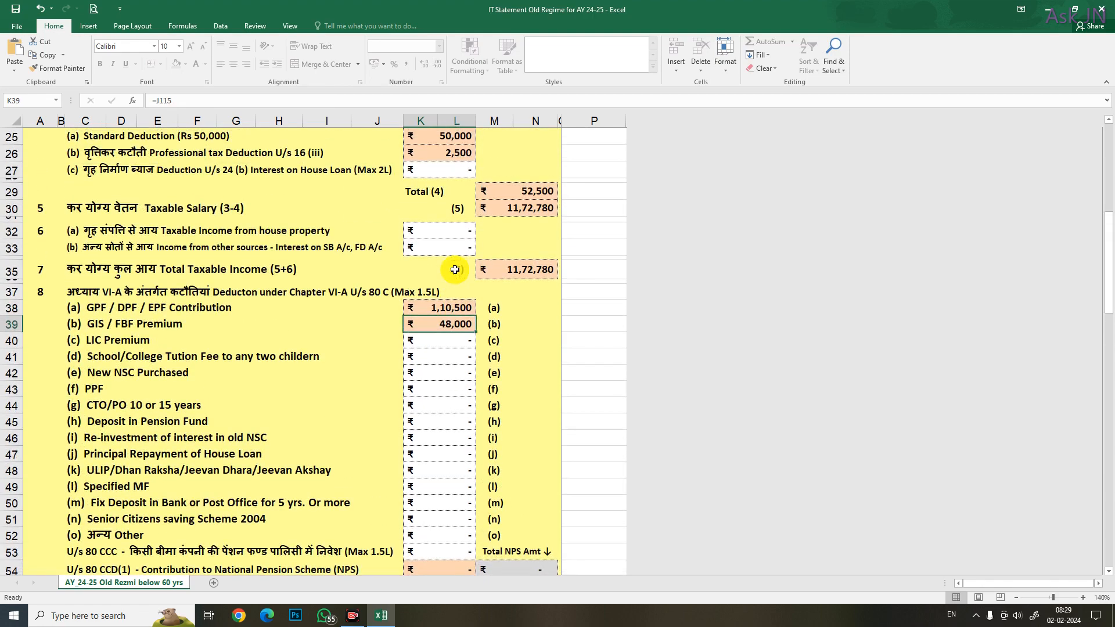
pyautogui.scroll(3, 473, 305)
pyautogui.click(455, 256)
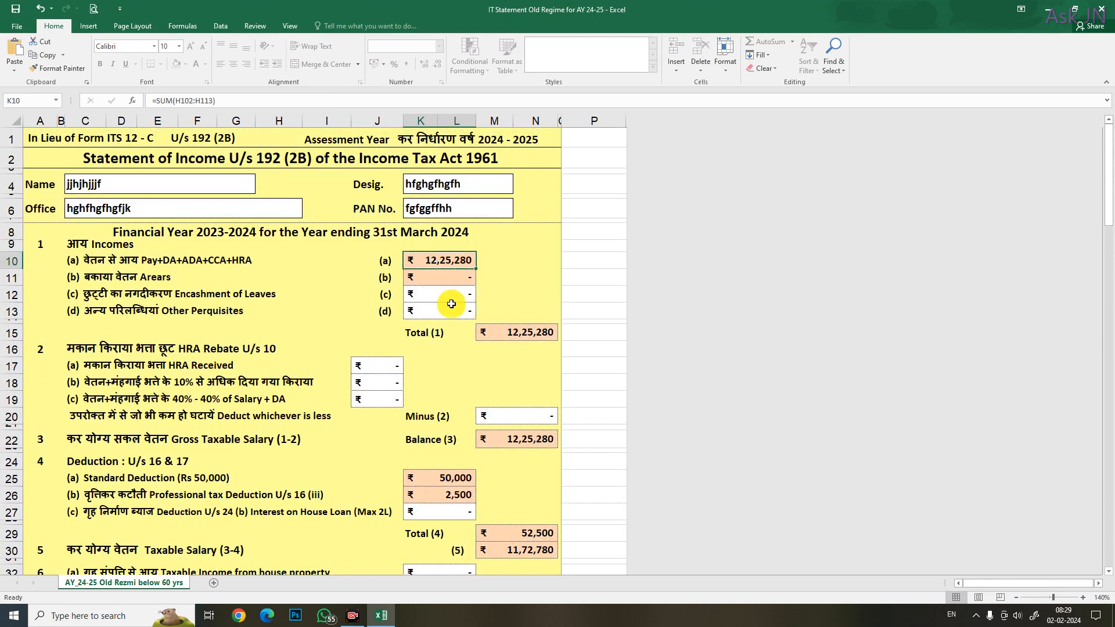
pyautogui.click(469, 316)
pyautogui.scroll(-8, 470, 322)
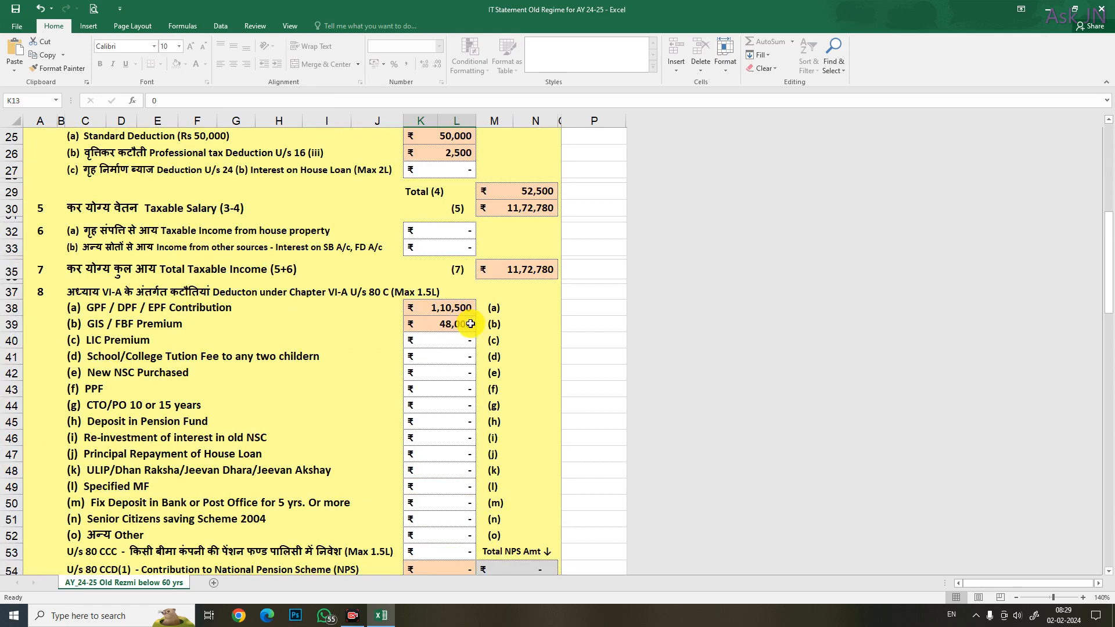
pyautogui.scroll(-3, 471, 323)
pyautogui.scroll(5, 468, 319)
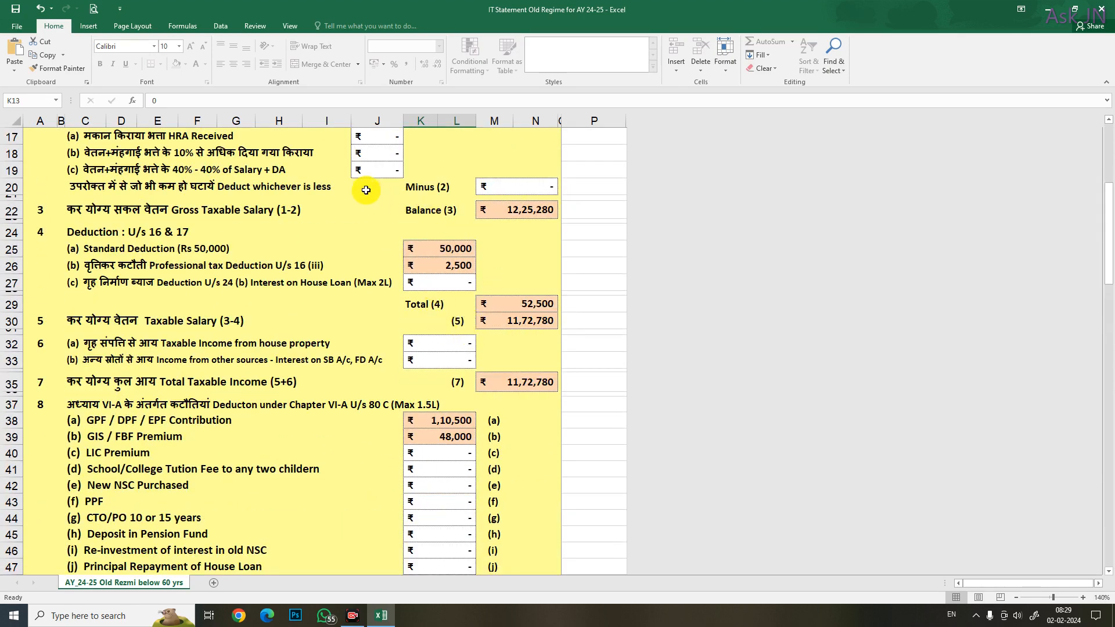
pyautogui.scroll(3, 366, 190)
pyautogui.click(381, 257)
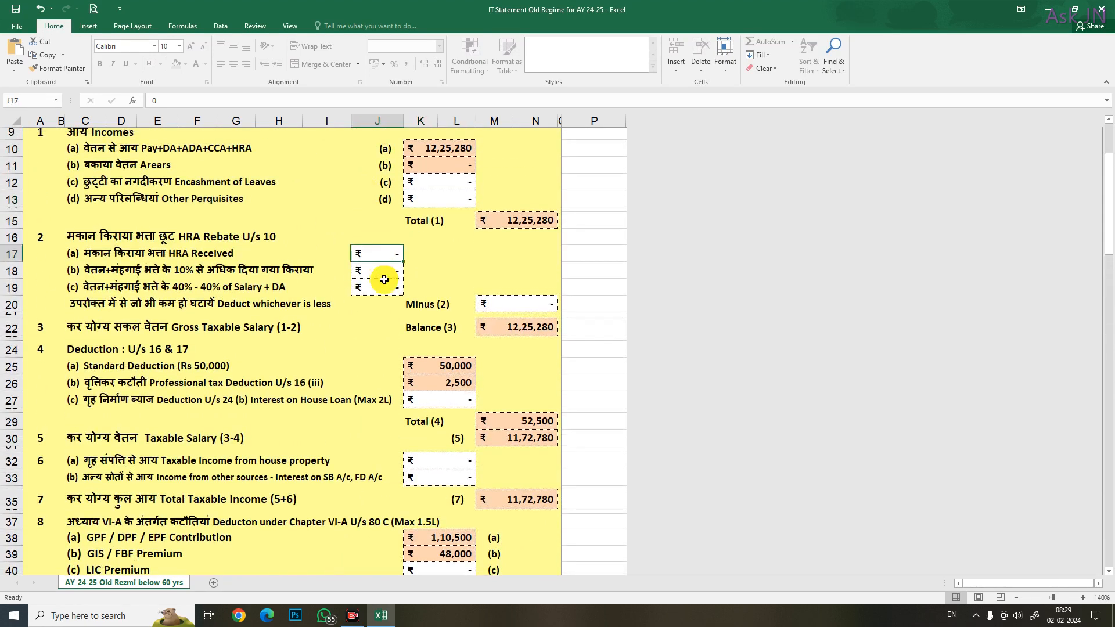
pyautogui.click(540, 304)
pyautogui.scroll(-5, 481, 348)
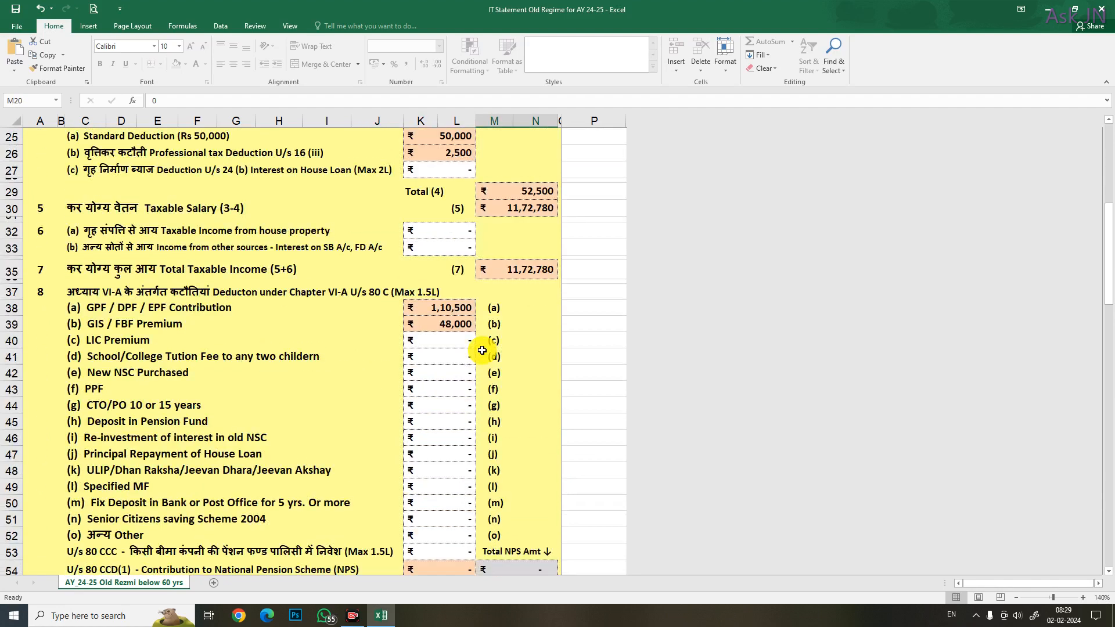
# Enter an LIC Premium of 50000 among the section 80C deductions
pyautogui.click(442, 341)
pyautogui.click(432, 383)
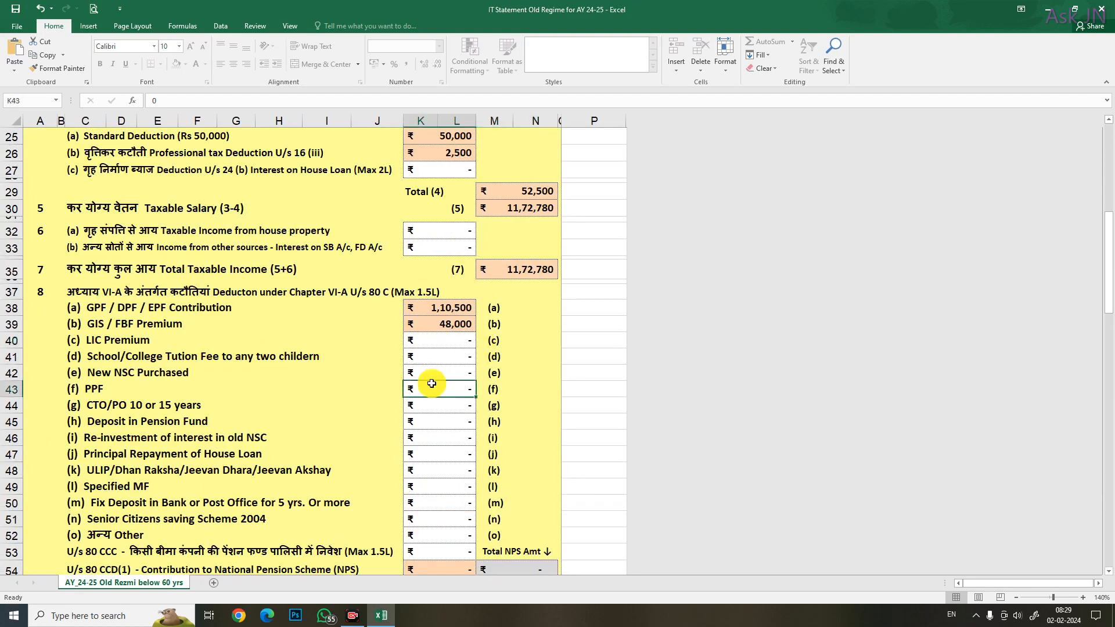
pyautogui.click(424, 341)
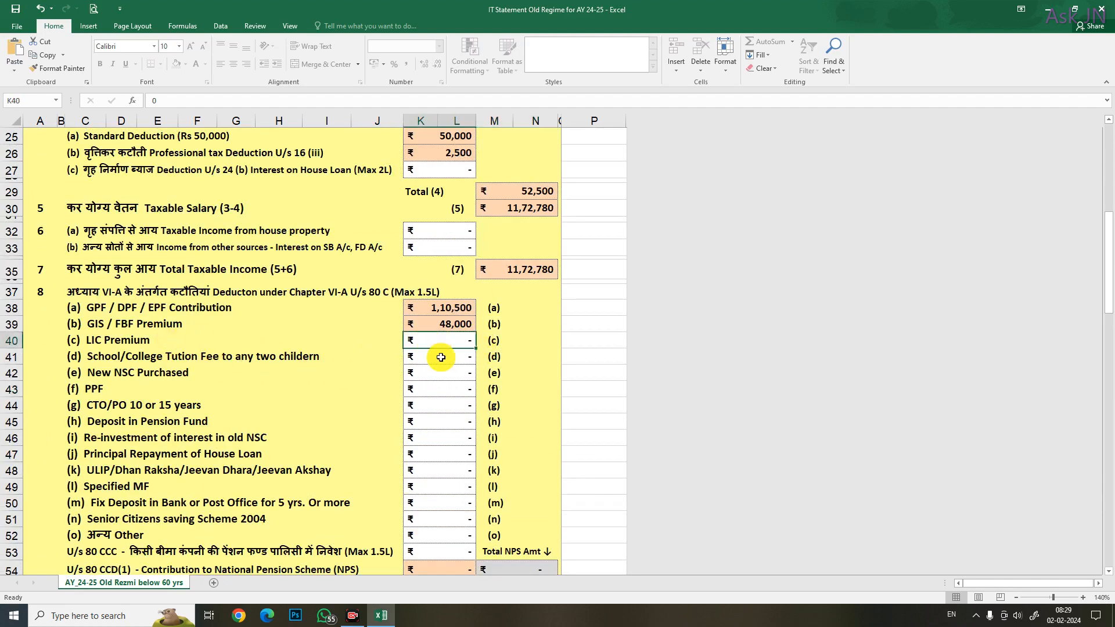
pyautogui.write('50000')
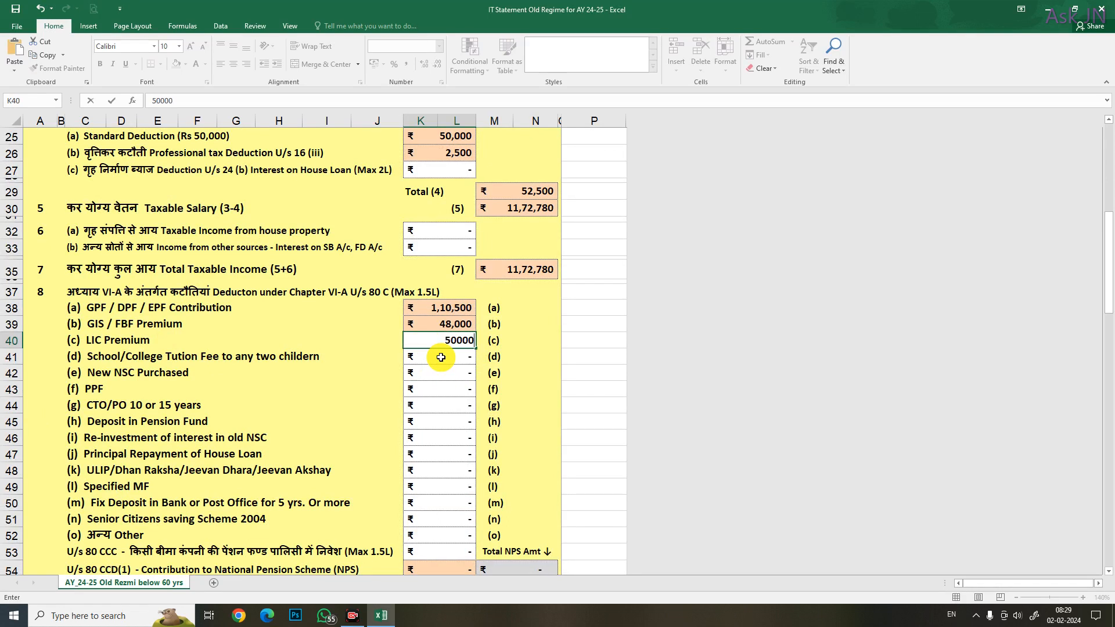
pyautogui.press('Return')
# Enter a PPF deduction of 15000 in the section 80C list
pyautogui.press('Return')
pyautogui.press('Return')
pyautogui.write('15000')
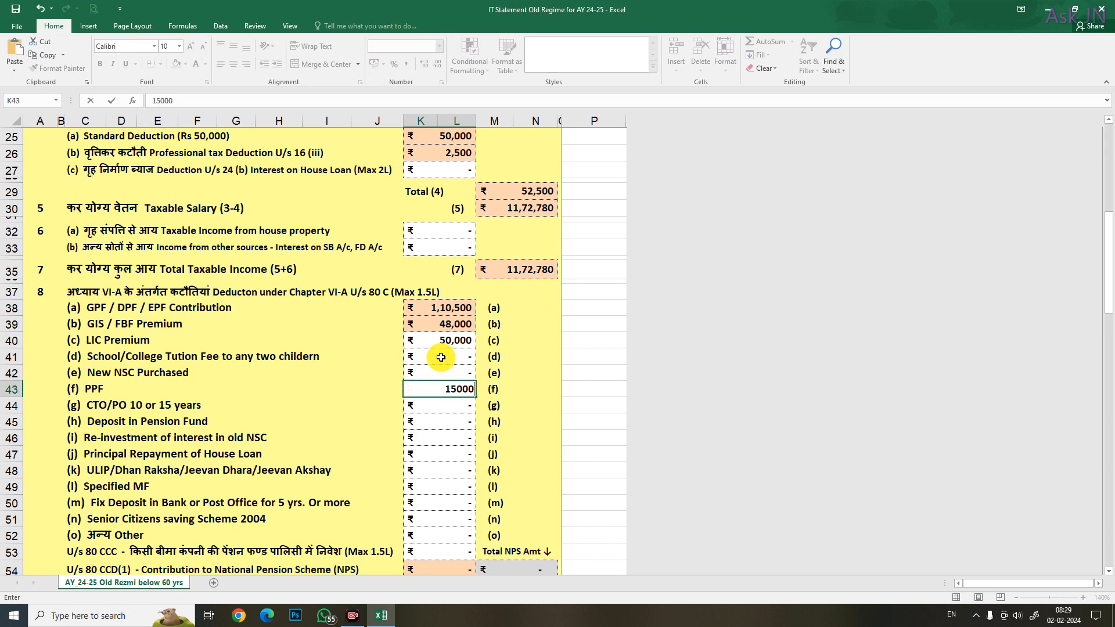
pyautogui.press('Return')
pyautogui.press('Return')
pyautogui.press('Return')
pyautogui.press('Return')
pyautogui.press('Return')
pyautogui.press('Return')
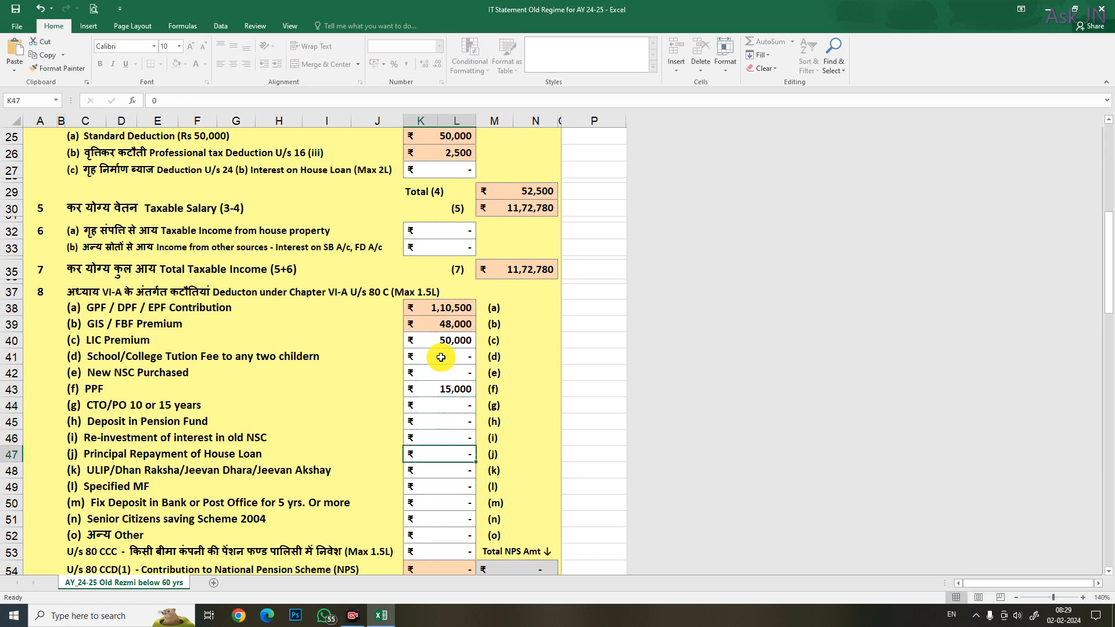
# Examine the remaining section 80C entries, the tax payable lines and the formulas carrying the balance tax into the March 2024 deduction
pyautogui.press('Return')
pyautogui.press('Return')
pyautogui.press('Return')
pyautogui.press('Return')
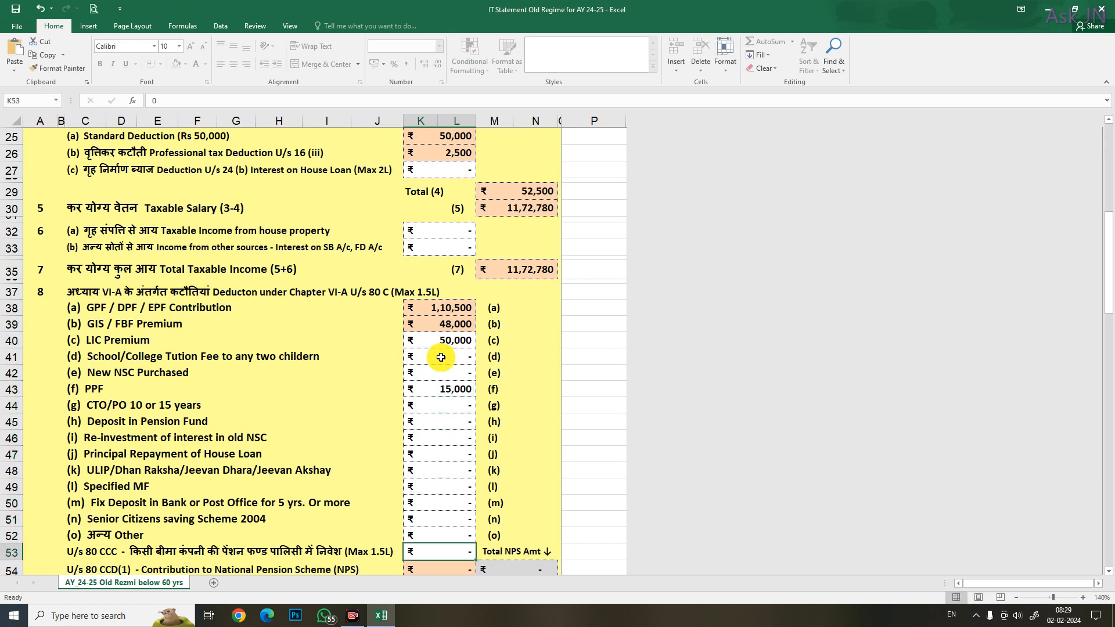
pyautogui.scroll(-10, 452, 356)
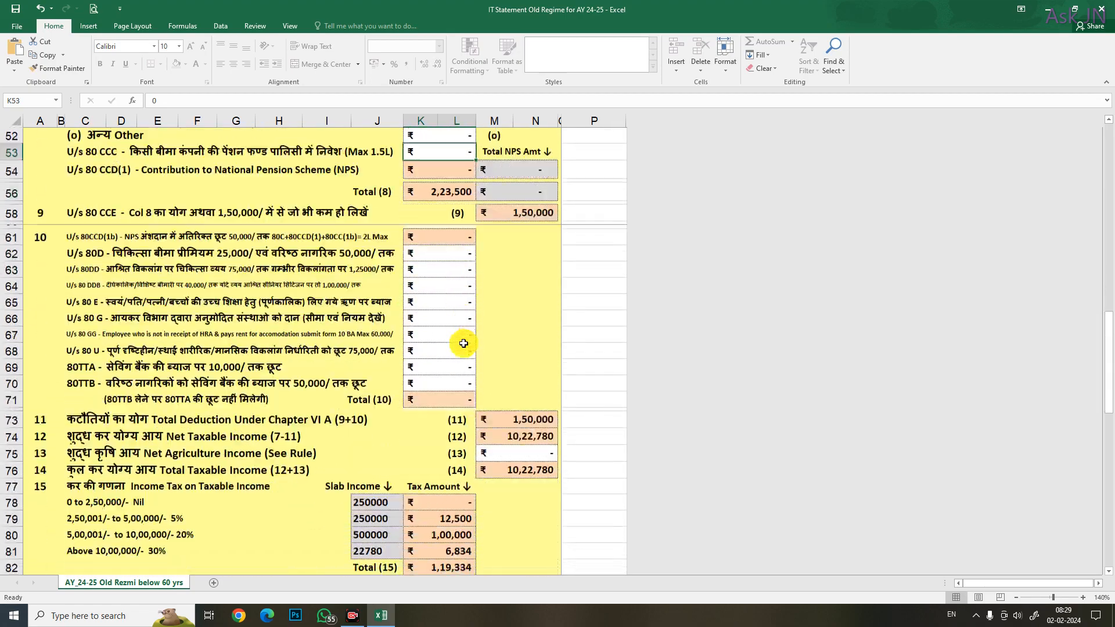
pyautogui.scroll(-10, 464, 344)
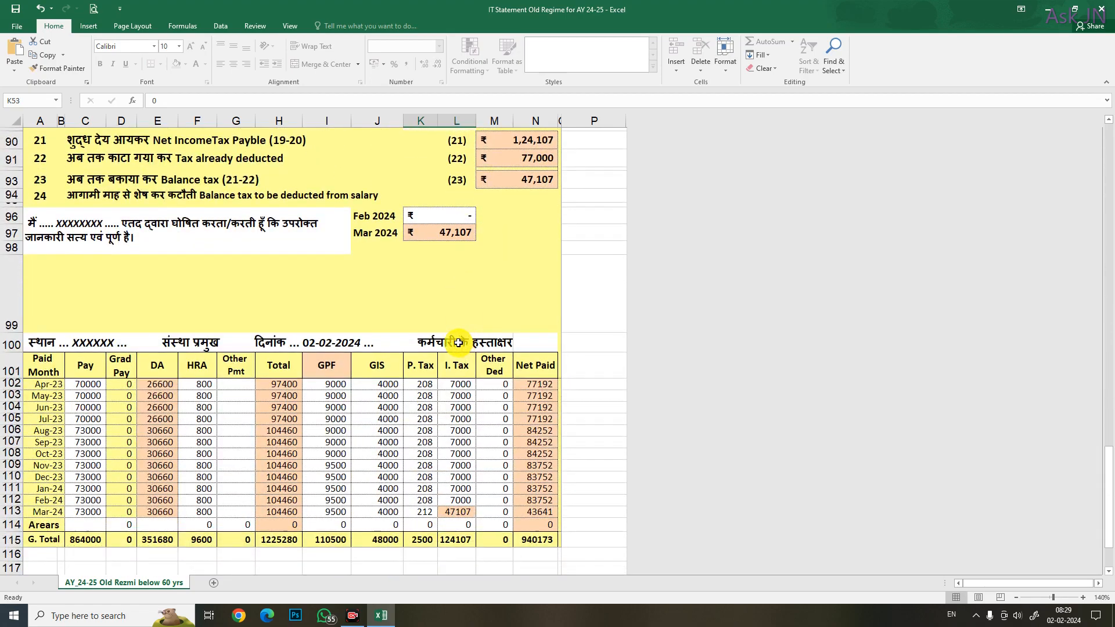
pyautogui.scroll(3, 234, 326)
pyautogui.click(304, 353)
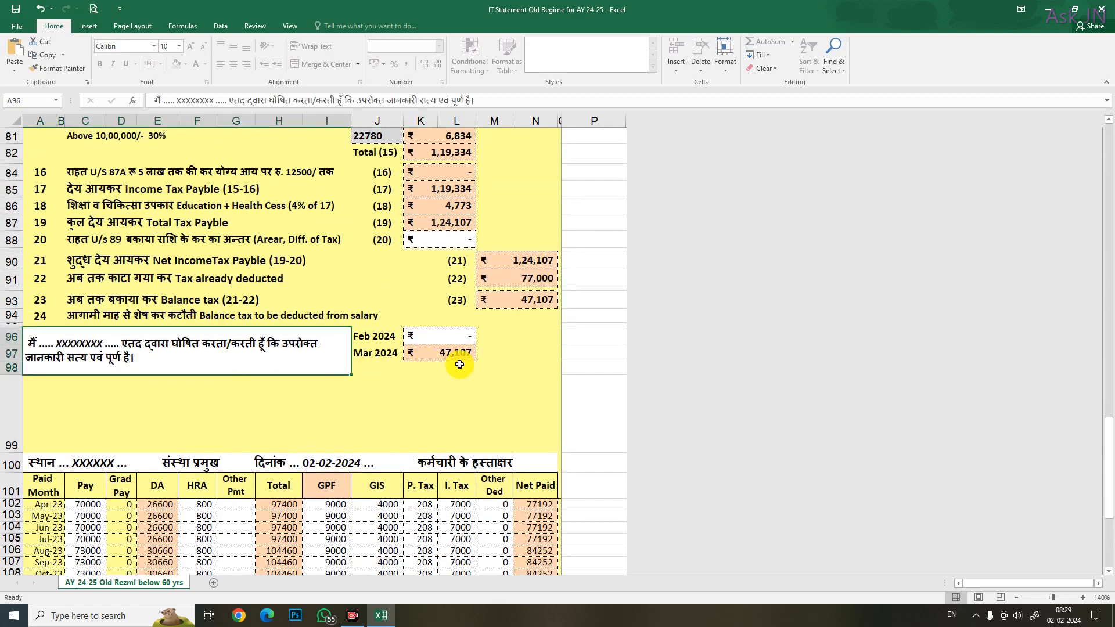
pyautogui.click(442, 225)
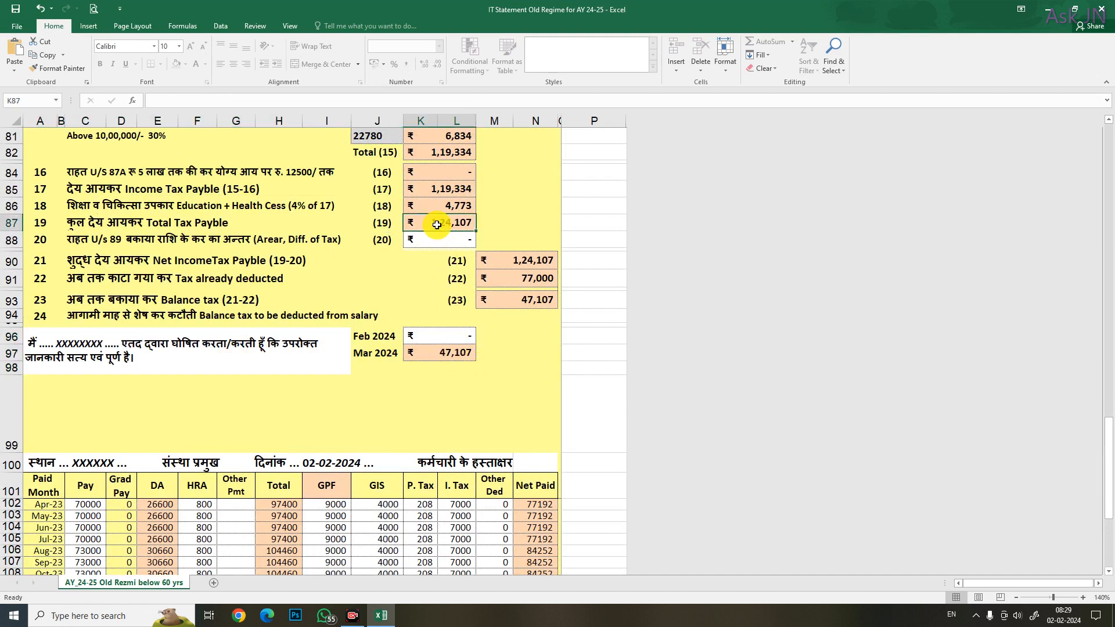
pyautogui.click(523, 261)
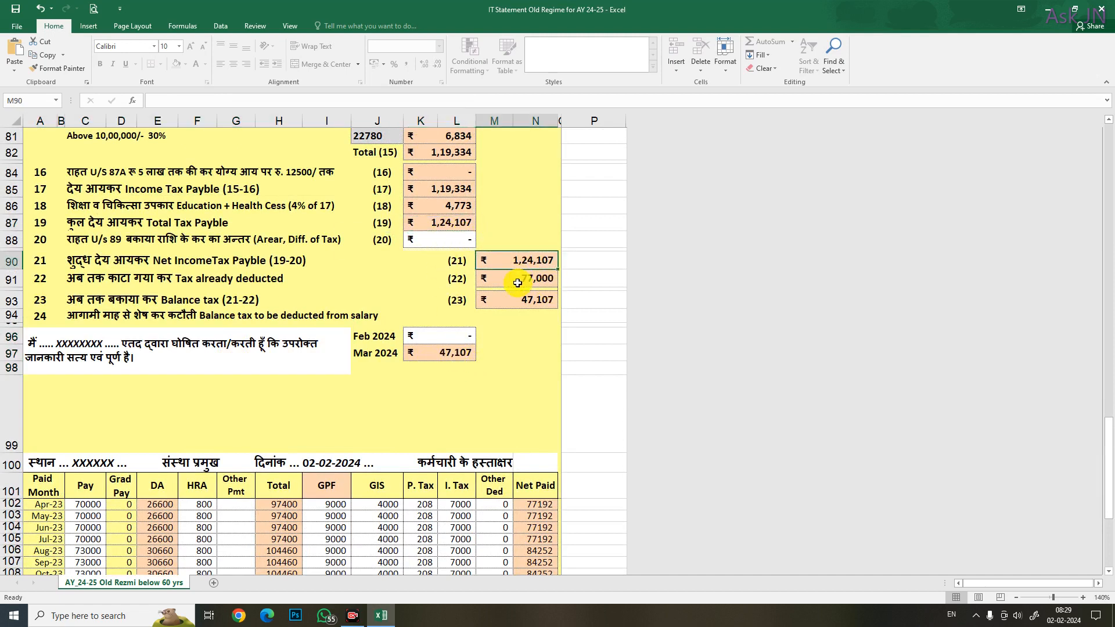
pyautogui.click(517, 282)
pyautogui.click(450, 356)
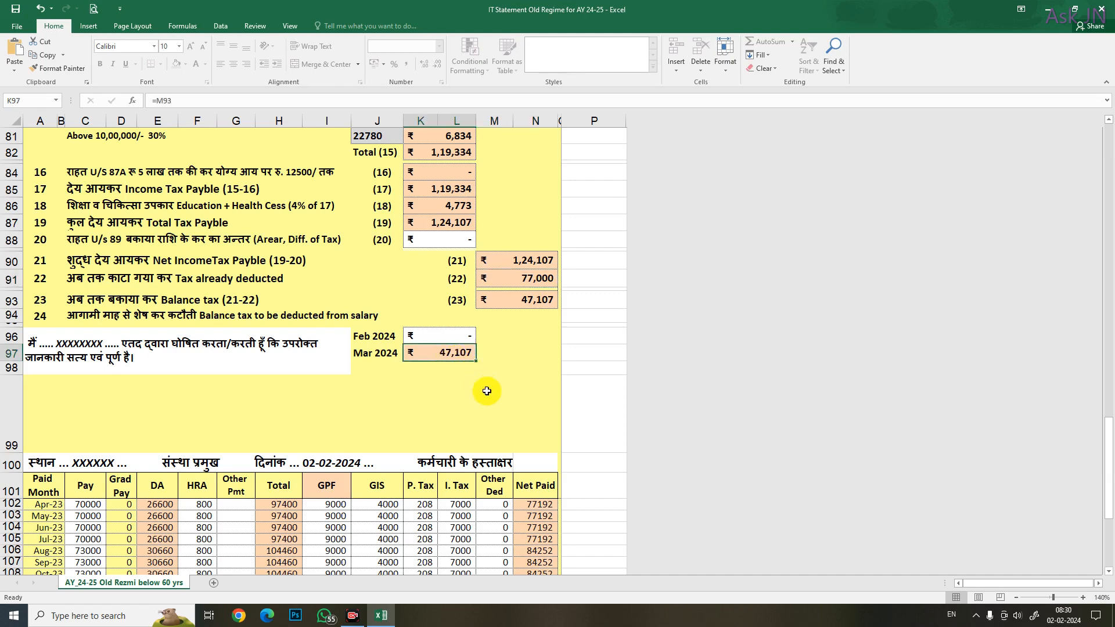
pyautogui.scroll(-3, 486, 391)
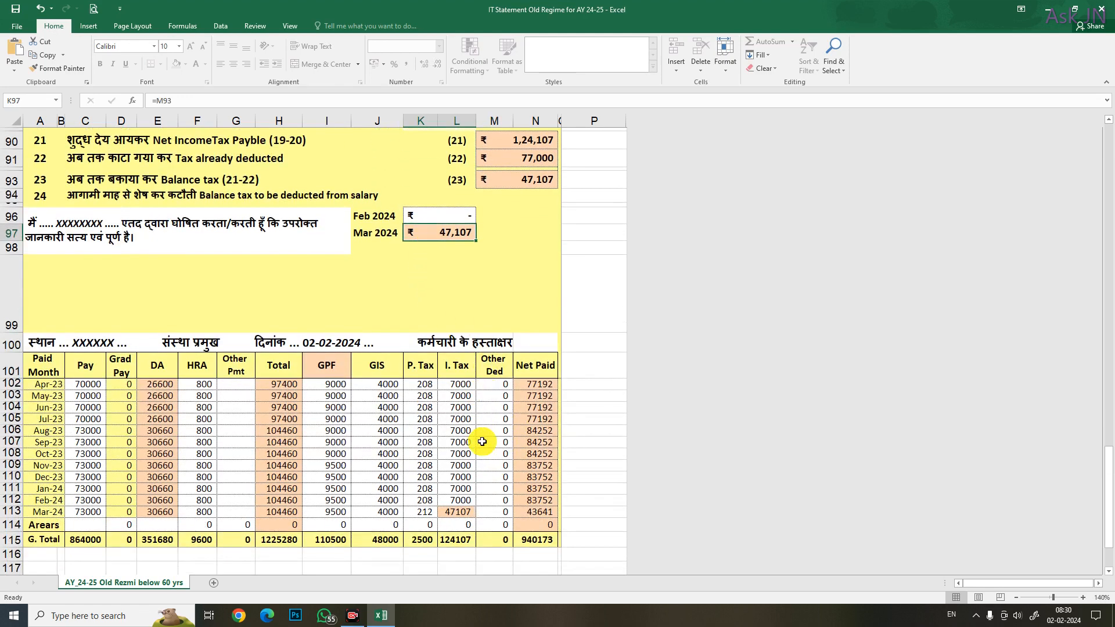
pyautogui.click(456, 511)
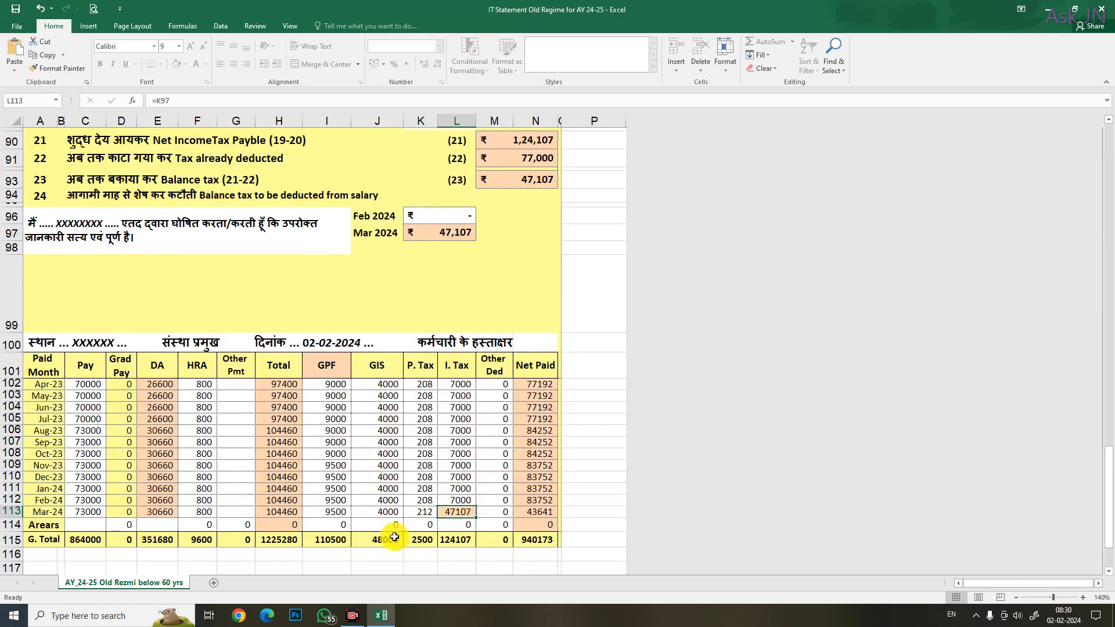
# Change the GPF column heading in the monthly pay table to NPS
pyautogui.click(332, 543)
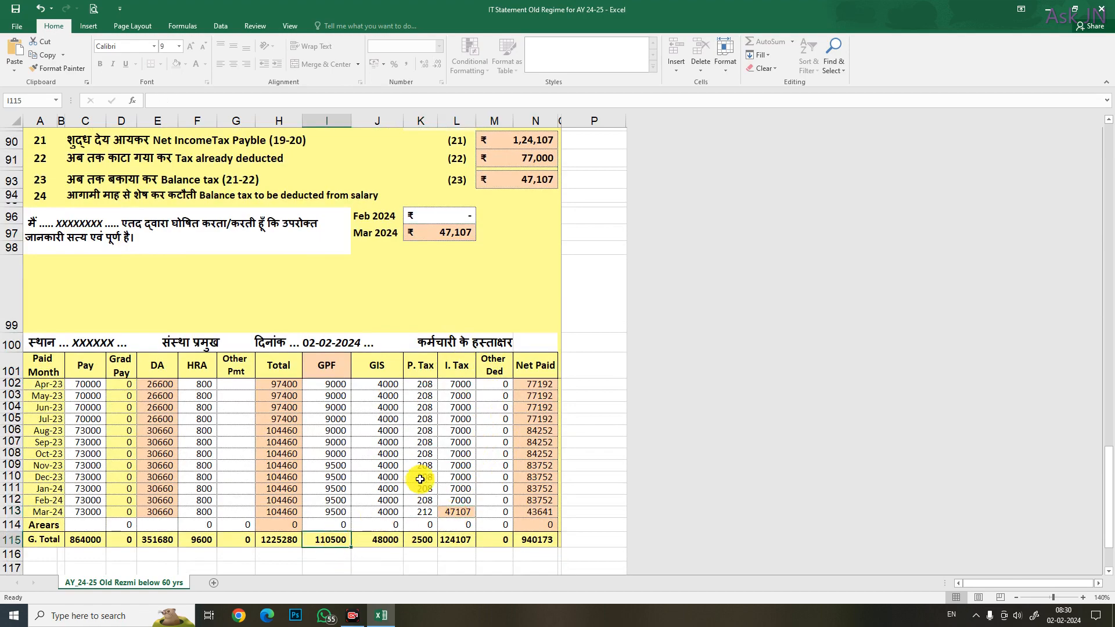
pyautogui.scroll(5, 420, 480)
pyautogui.scroll(5, 420, 479)
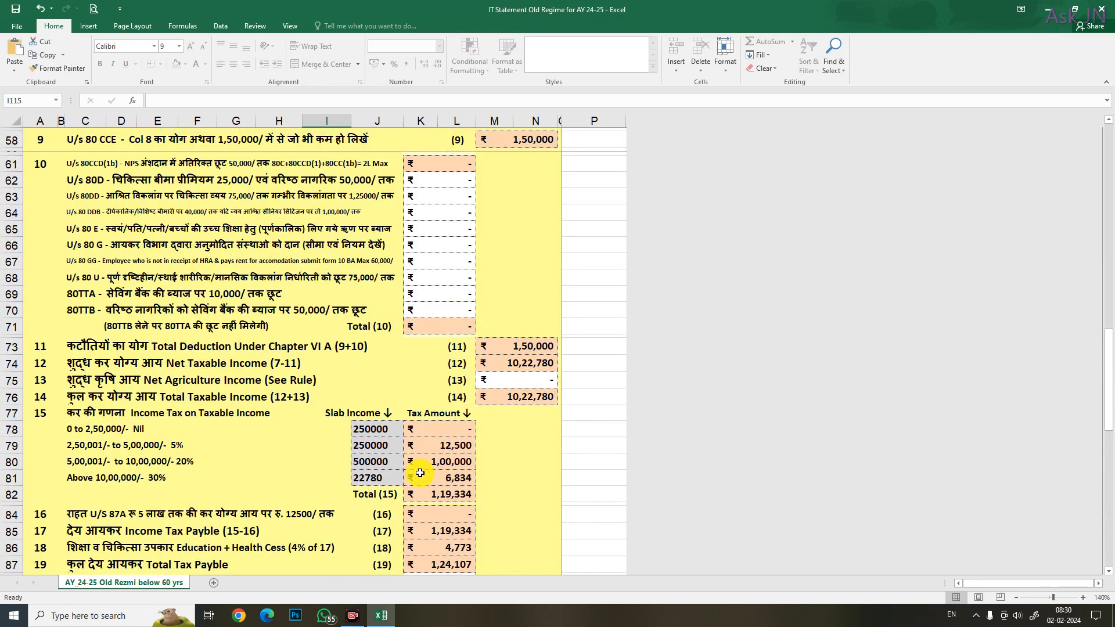
pyautogui.scroll(-8, 443, 472)
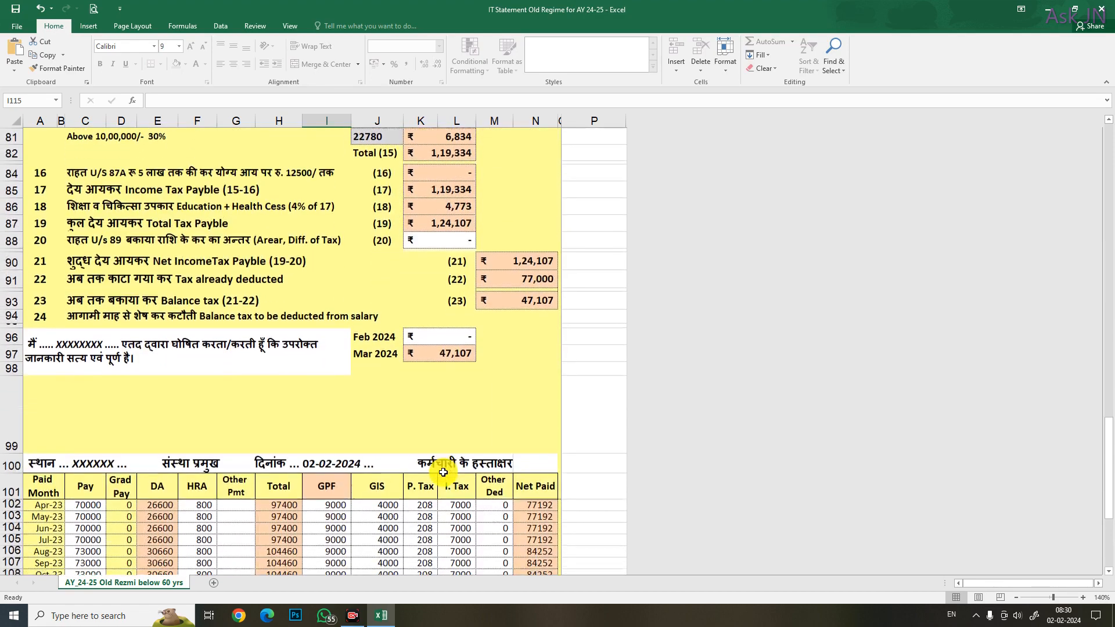
pyautogui.scroll(-3, 443, 472)
pyautogui.click(333, 376)
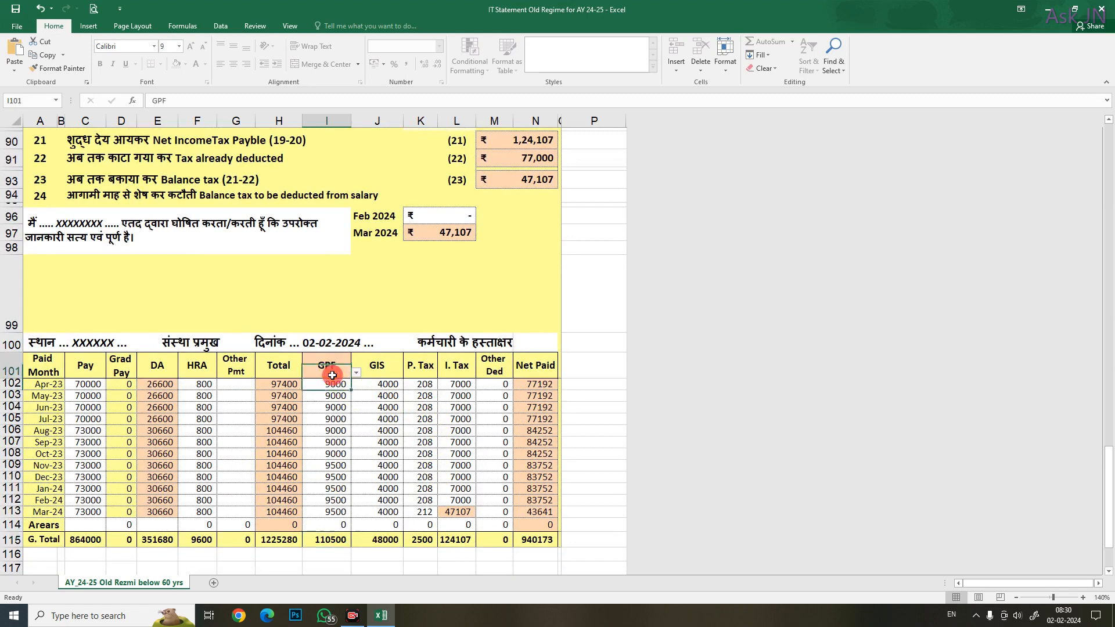
pyautogui.click(356, 375)
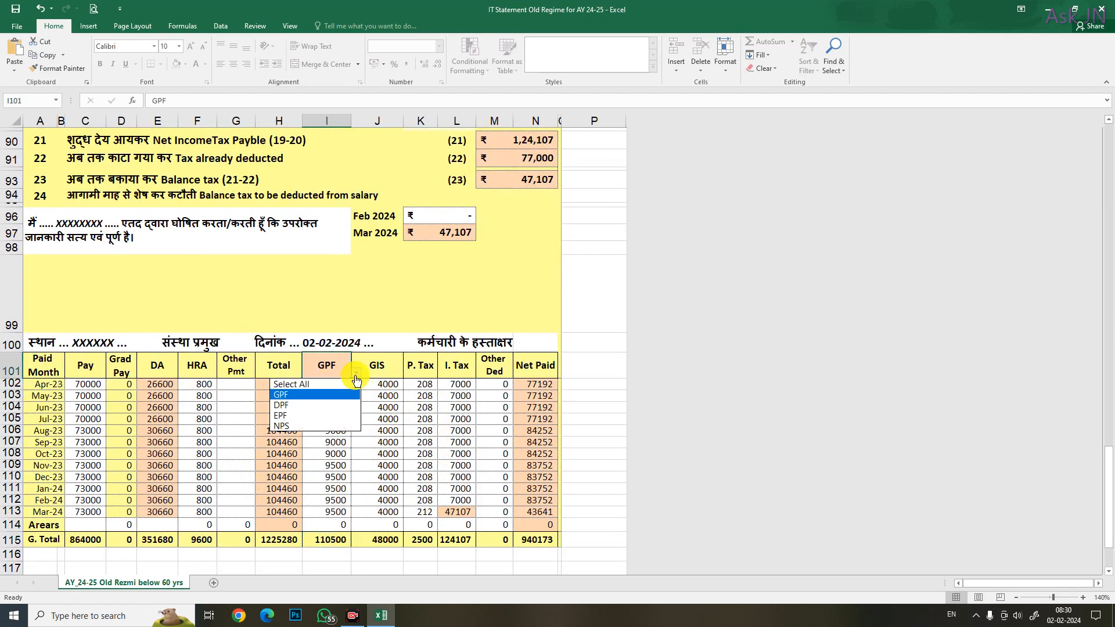
pyautogui.click(299, 428)
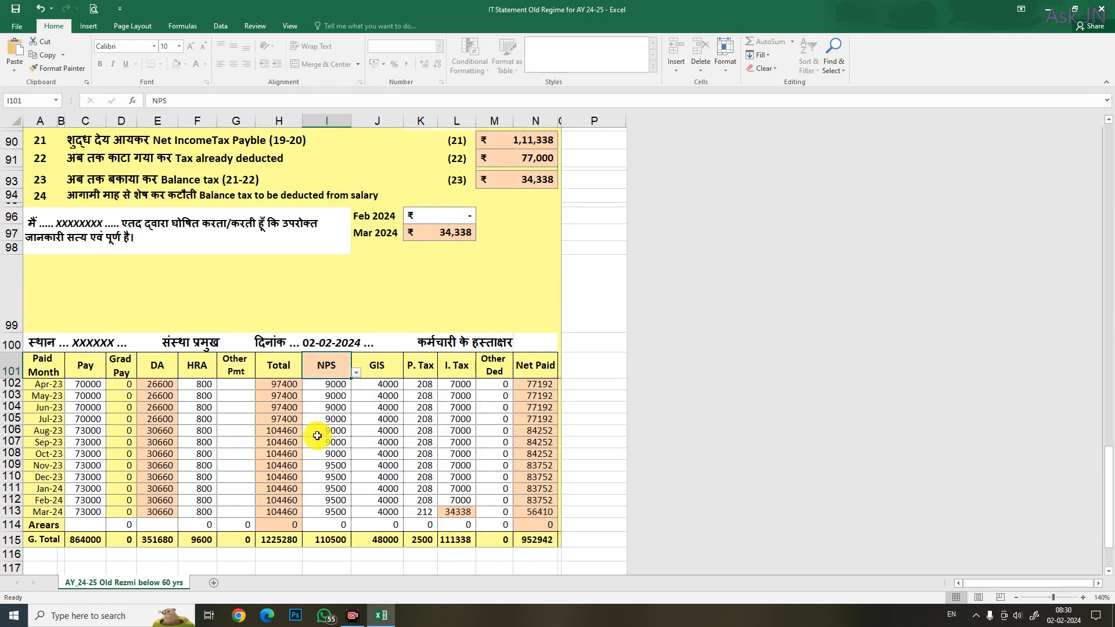
# Examine how the NPS contribution under section 80CCD(1) is calculated from the other section 80C deductions
pyautogui.scroll(10, 351, 443)
pyautogui.scroll(5, 350, 444)
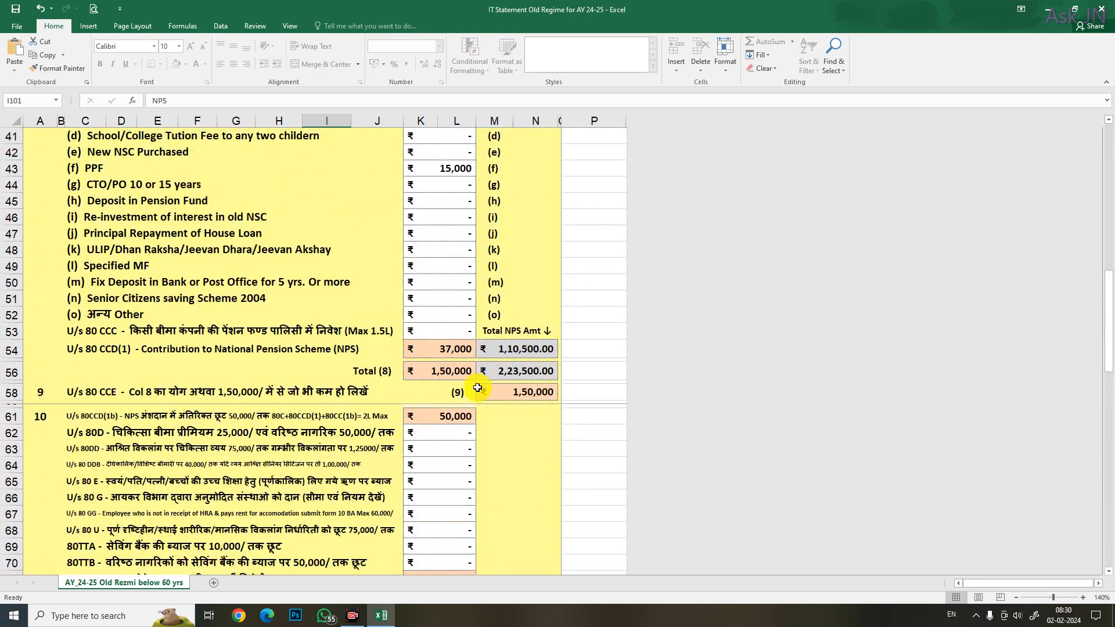
pyautogui.click(458, 349)
pyautogui.click(413, 369)
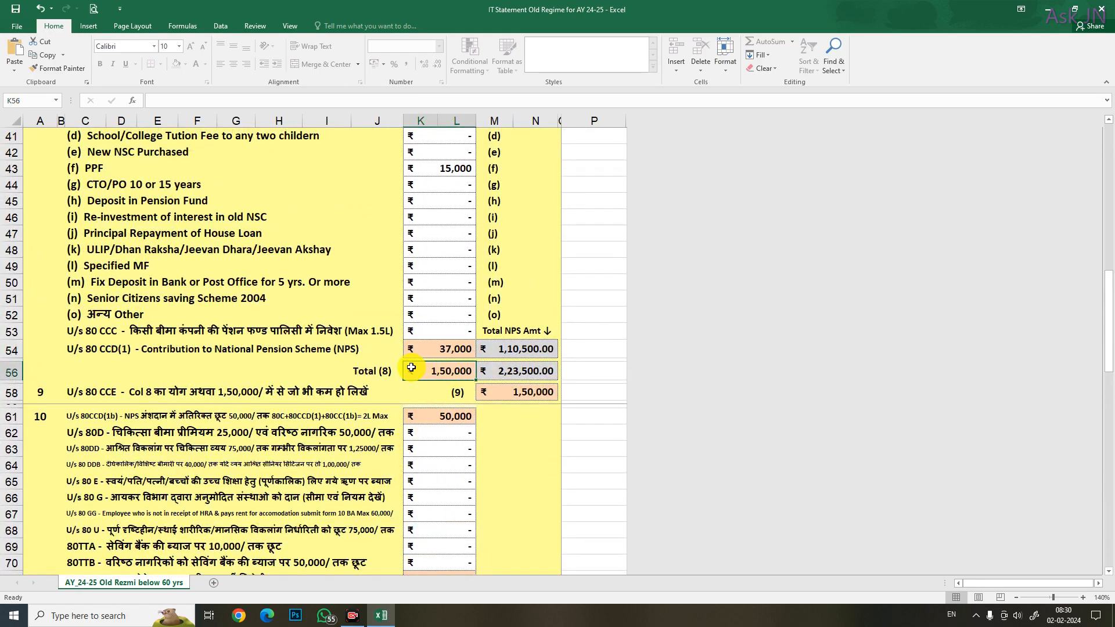
pyautogui.scroll(3, 412, 367)
pyautogui.click(456, 283)
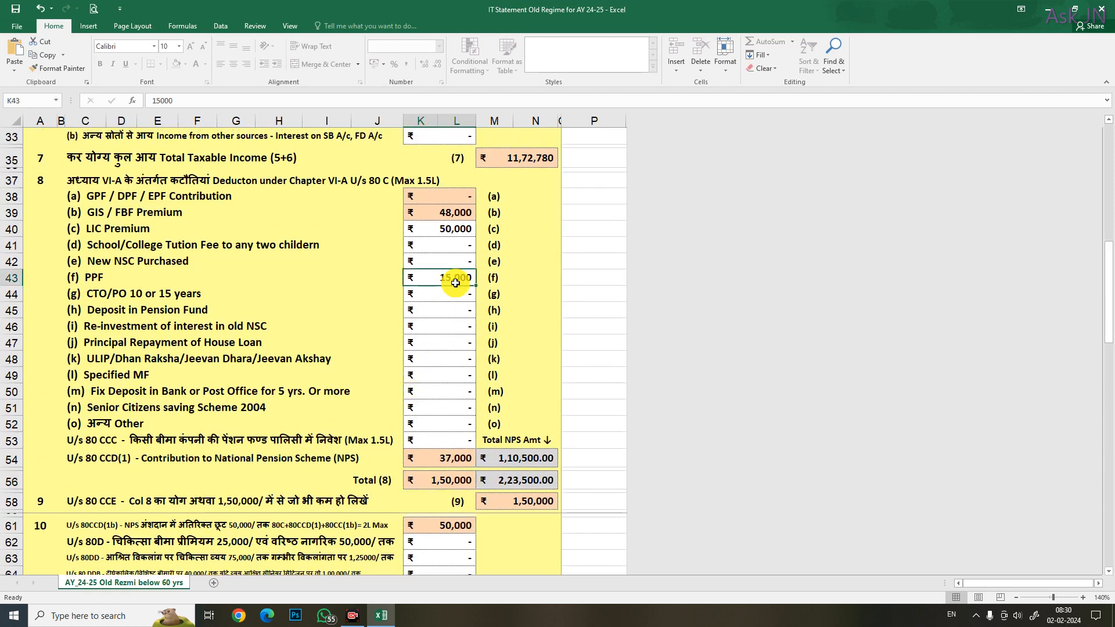
pyautogui.click(463, 361)
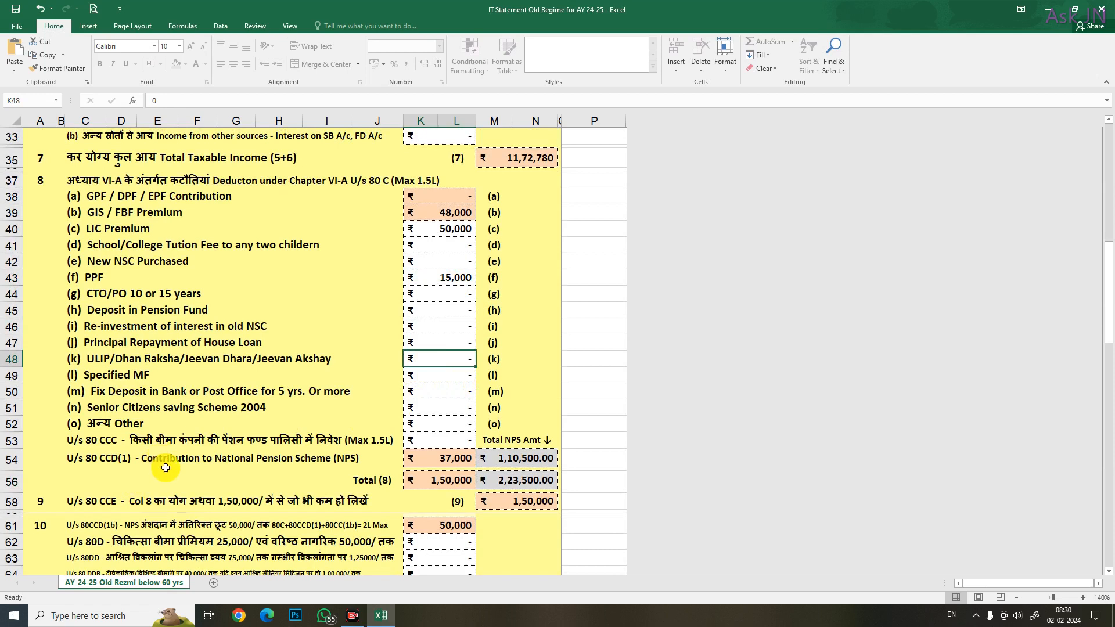
pyautogui.click(394, 457)
pyautogui.click(439, 458)
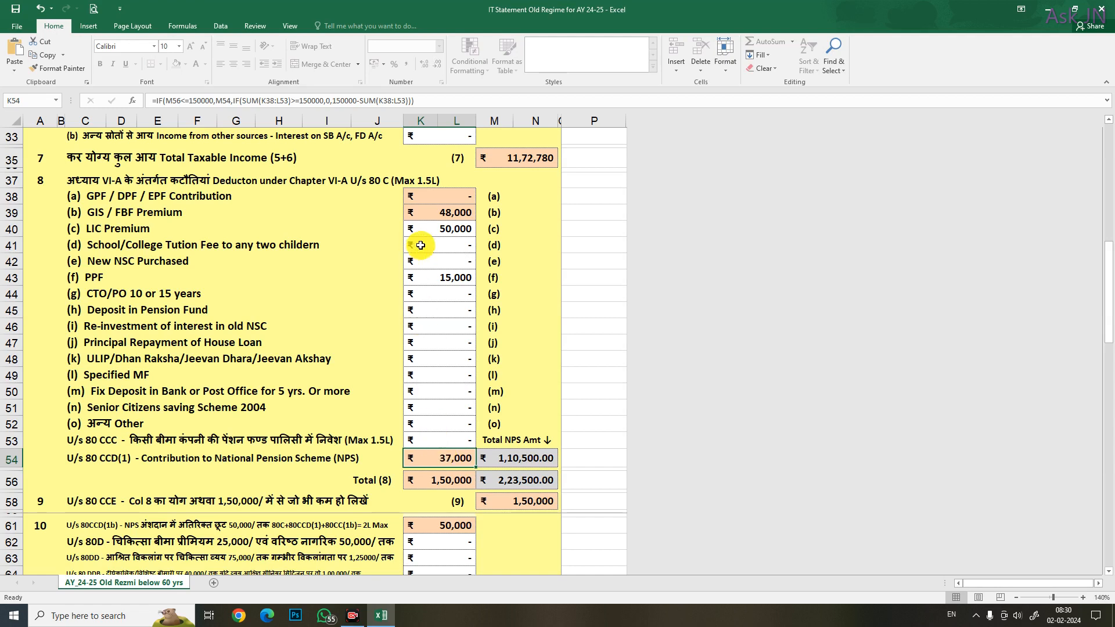
pyautogui.moveTo(443, 199); pyautogui.dragTo(433, 434)
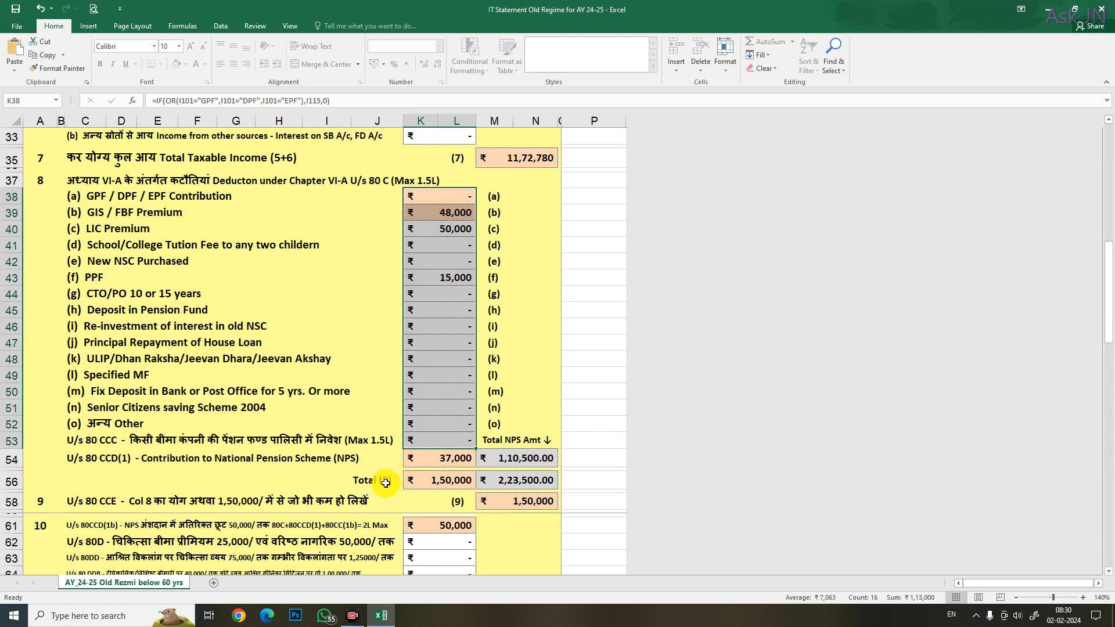
pyautogui.click(285, 461)
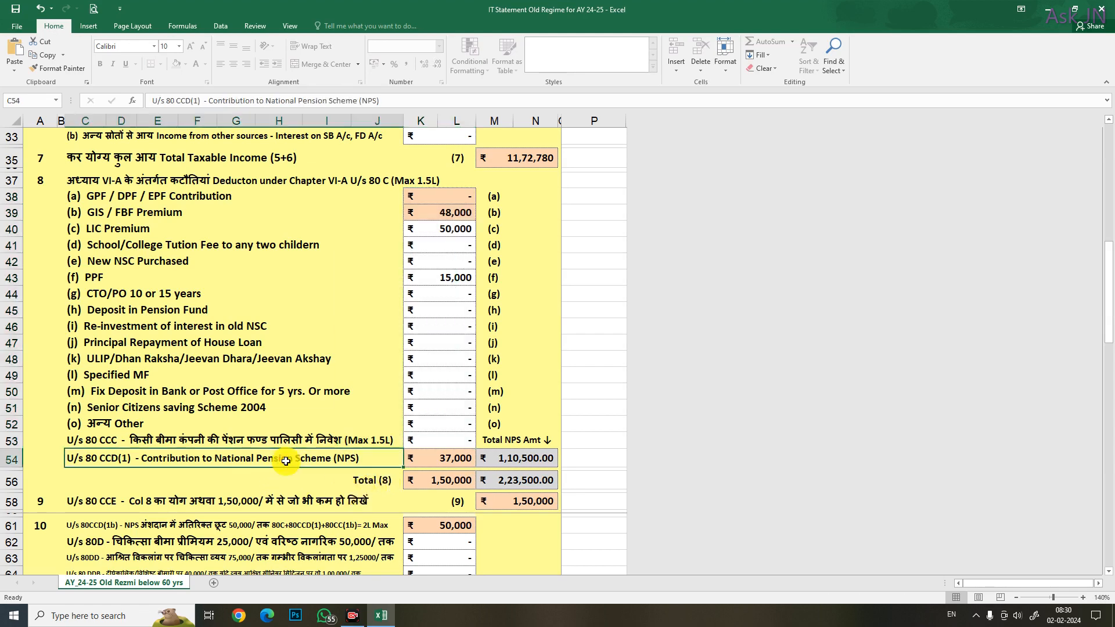
# Examine the formula for the additional NPS deduction under section 80CCD(1b) and the entries for section 80D through 80E
pyautogui.scroll(-3, 413, 461)
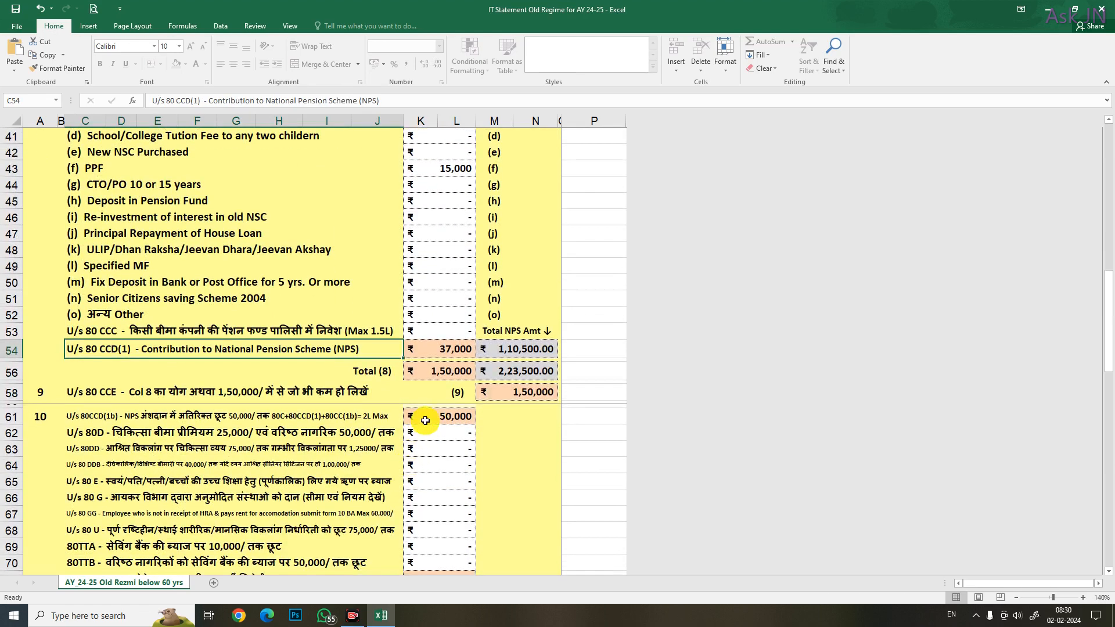
pyautogui.click(425, 421)
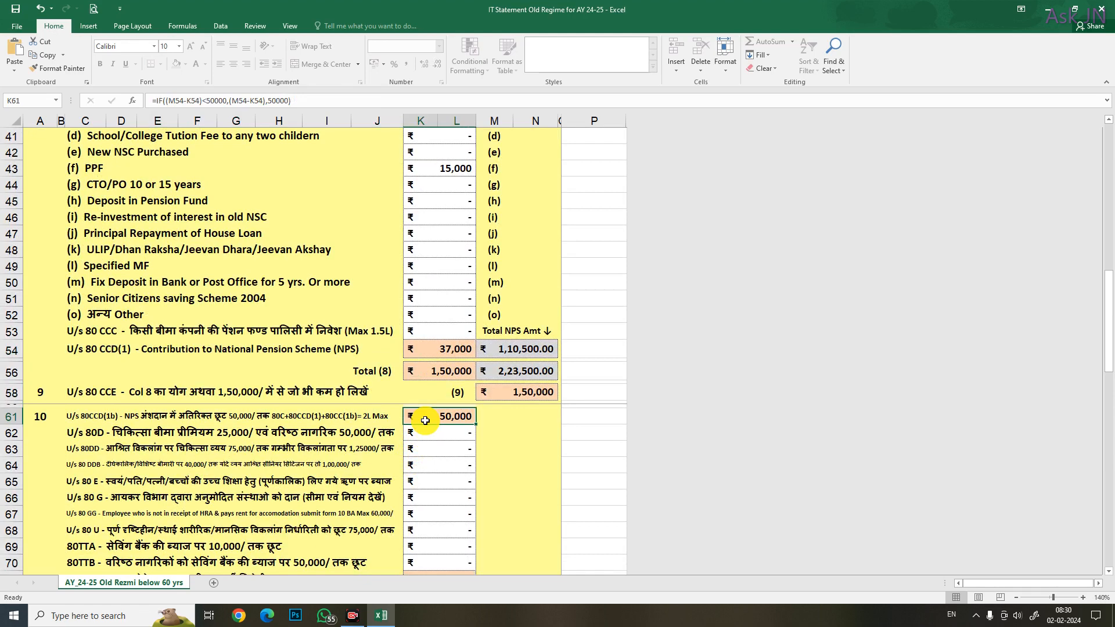
pyautogui.click(436, 434)
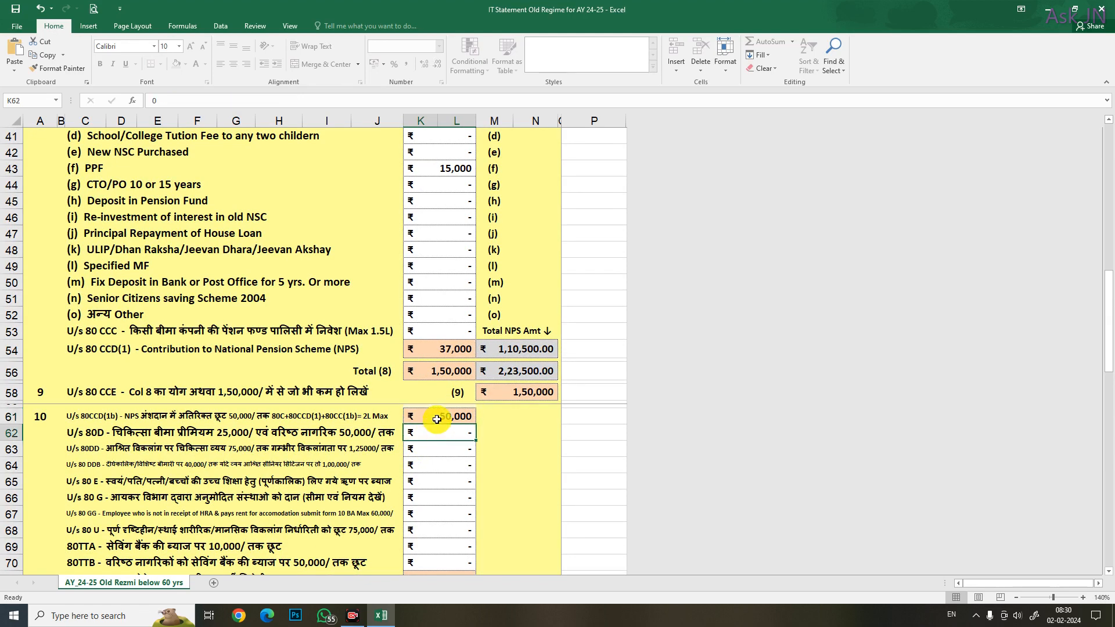
pyautogui.click(438, 419)
pyautogui.click(442, 434)
pyautogui.click(445, 418)
pyautogui.click(451, 482)
pyautogui.scroll(-5, 452, 494)
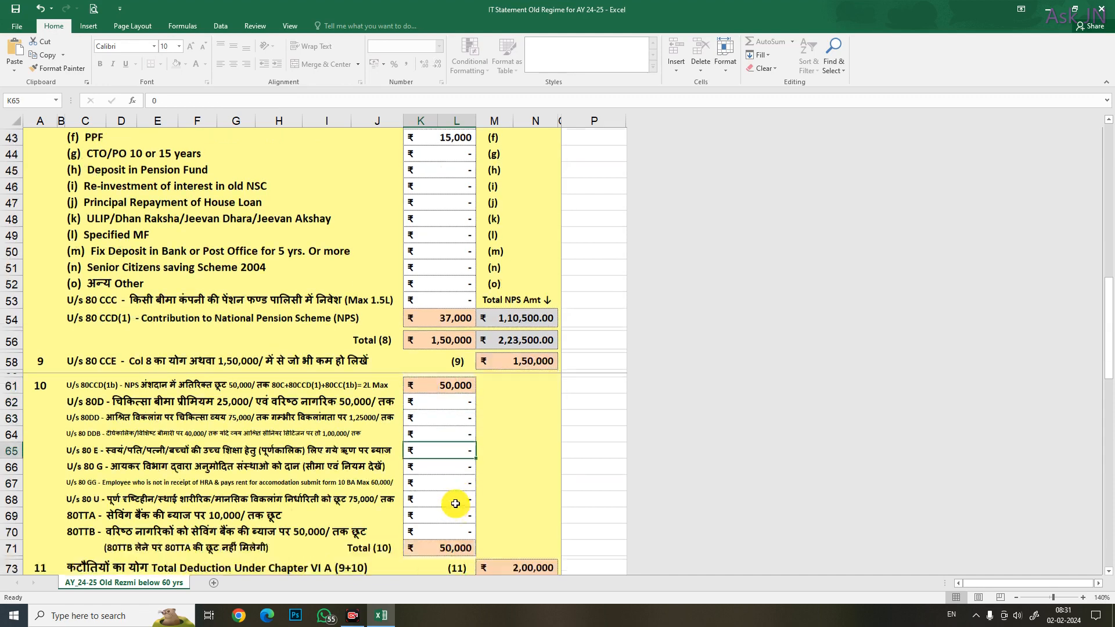
# Examine the slab tax total, the income tax payable and the education and health cess in the tax calculation
pyautogui.scroll(-5, 443, 468)
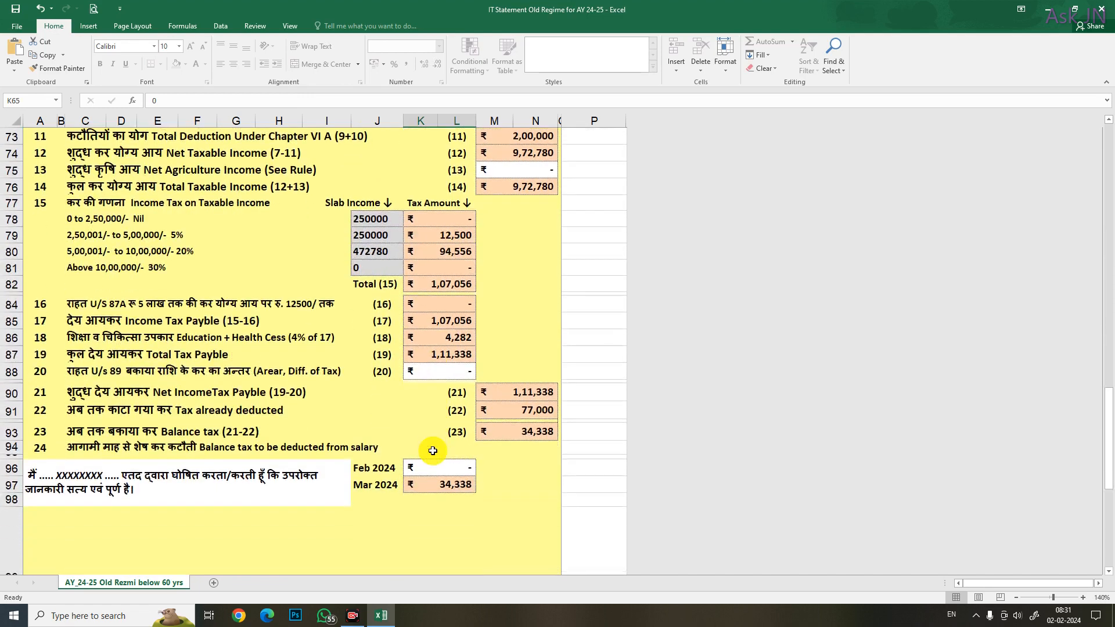
pyautogui.click(419, 341)
pyautogui.click(439, 323)
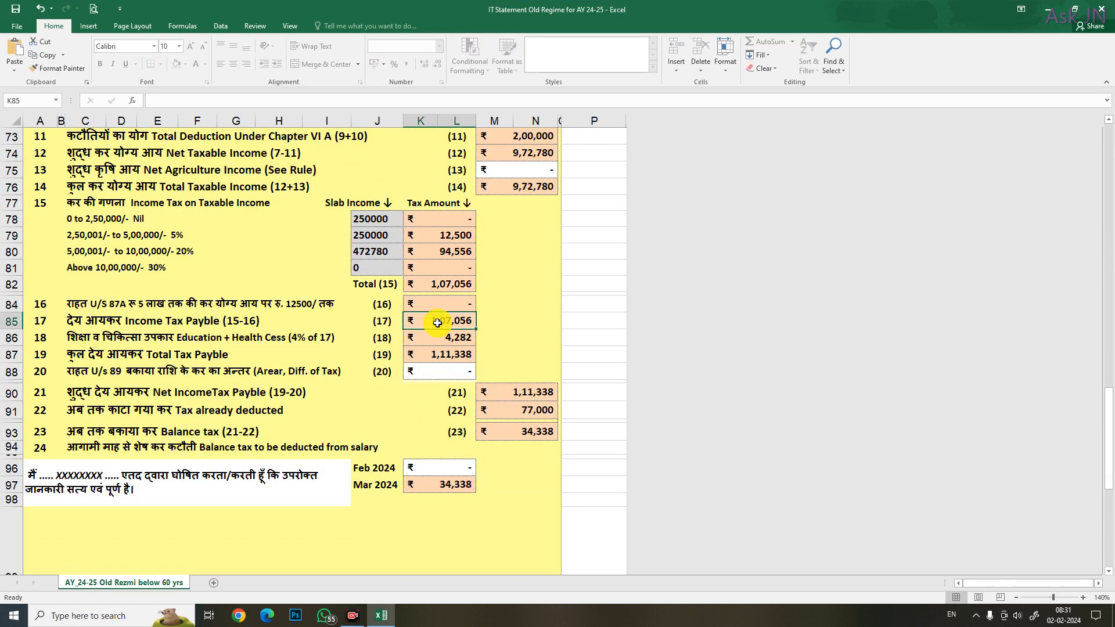
pyautogui.click(444, 288)
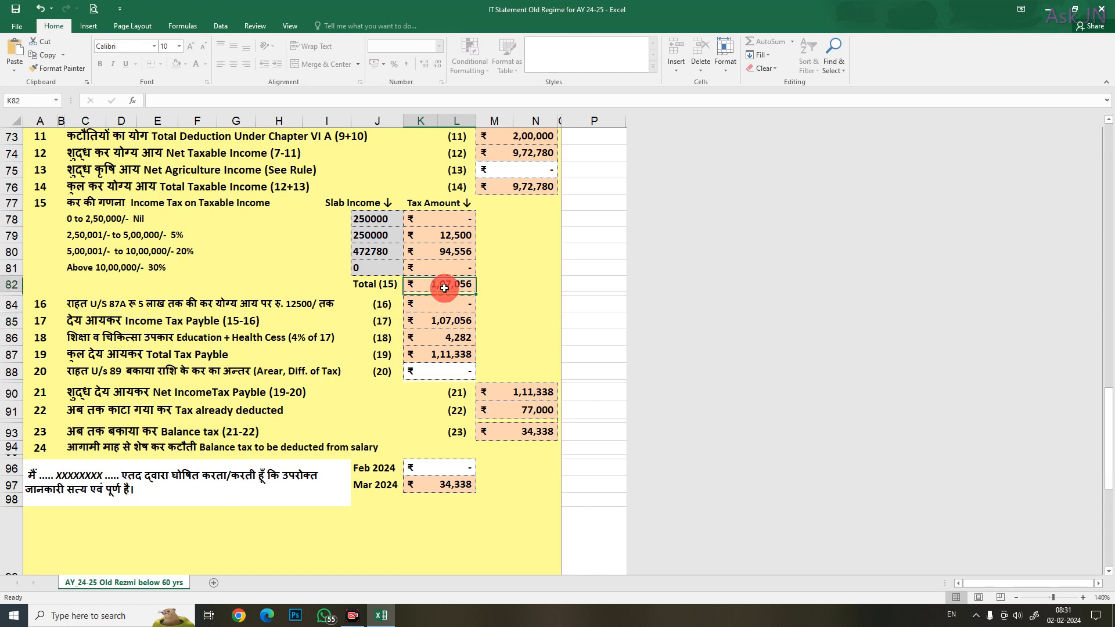
pyautogui.click(444, 328)
pyautogui.click(444, 338)
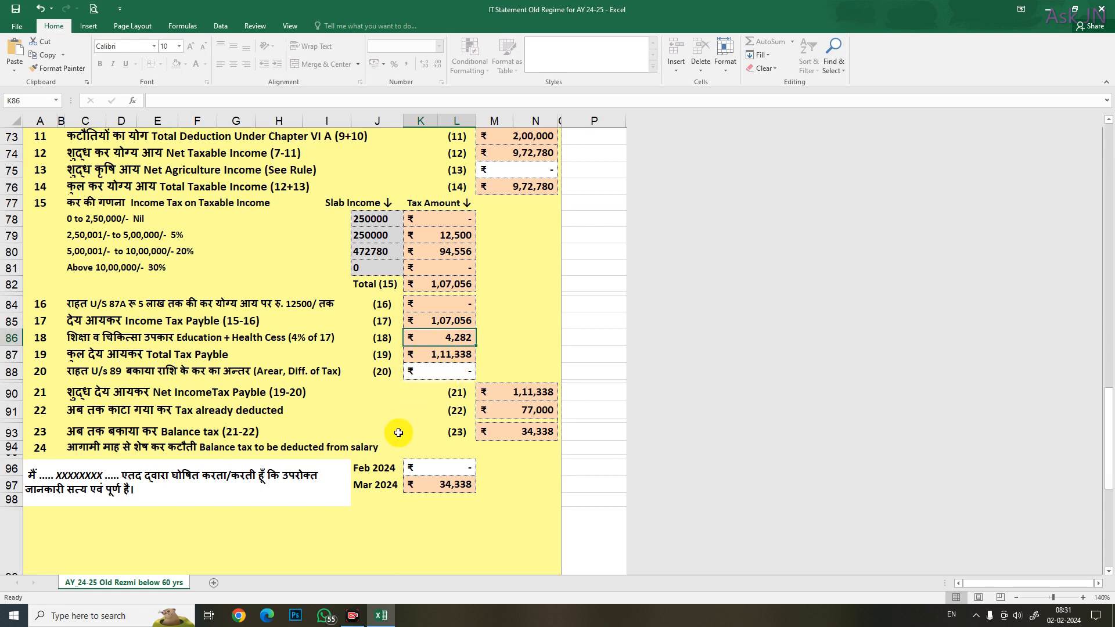
# Open the name placeholder in the declaration for editing, and open the place, date and signature line below it
pyautogui.scroll(-3, 399, 428)
pyautogui.click(168, 357)
pyautogui.moveTo(98, 348); pyautogui.dragTo(64, 348)
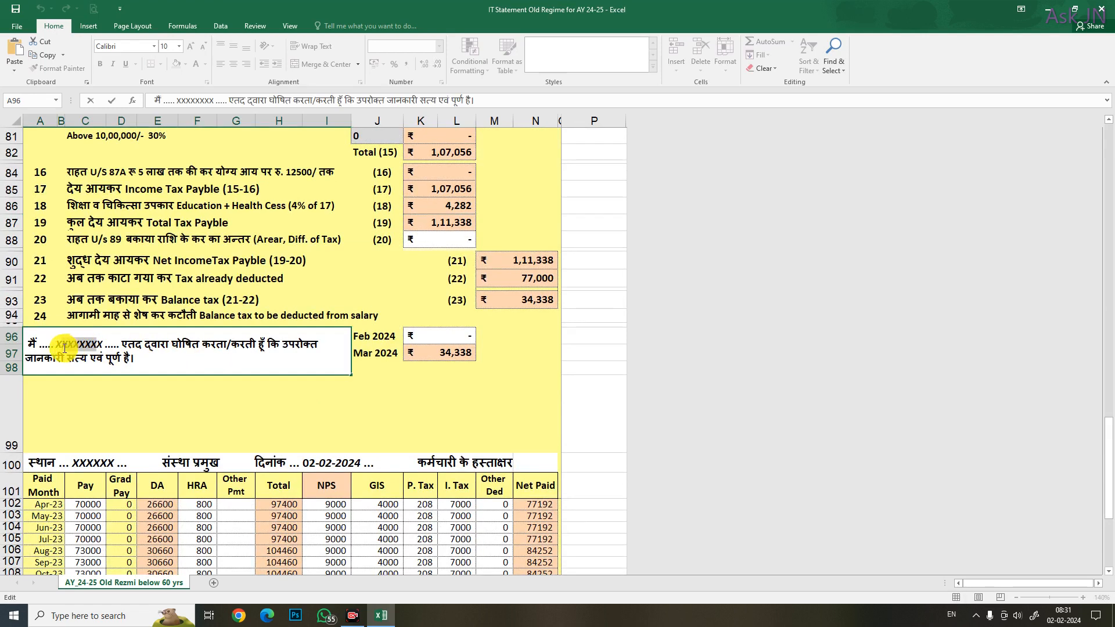
pyautogui.doubleClick(46, 463)
pyautogui.click(103, 461)
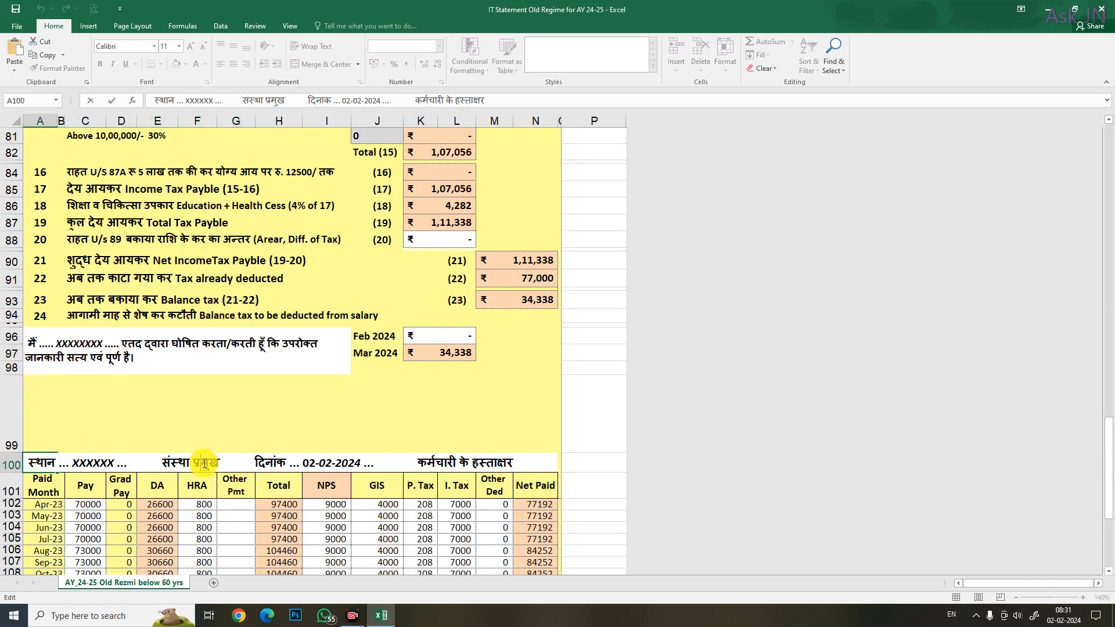
pyautogui.moveTo(203, 463); pyautogui.dragTo(197, 463)
pyautogui.click(324, 463)
pyautogui.click(466, 463)
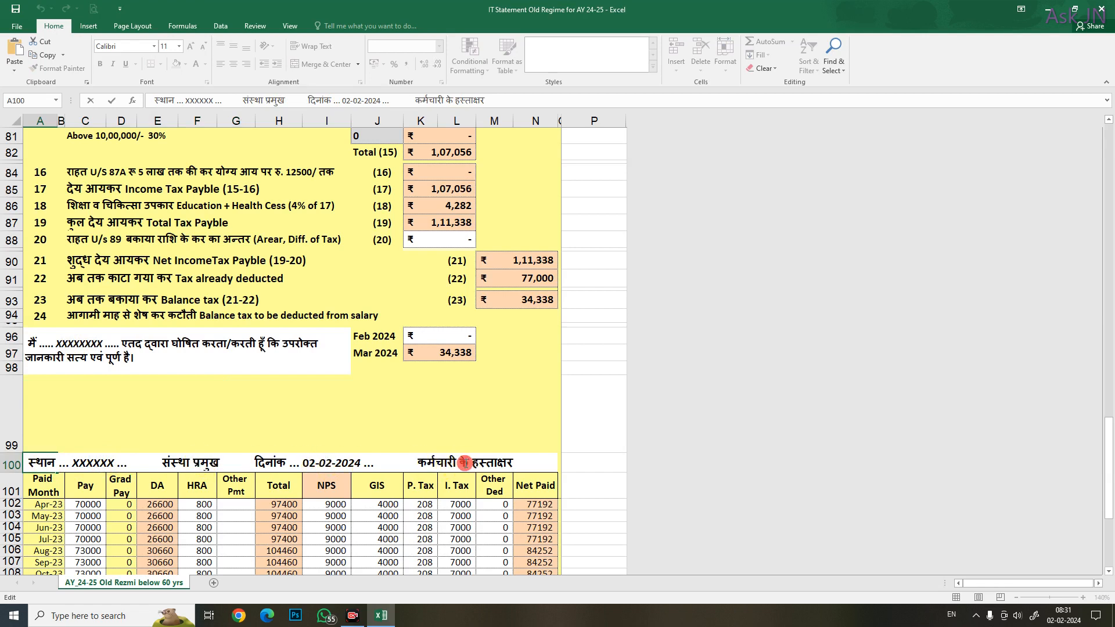